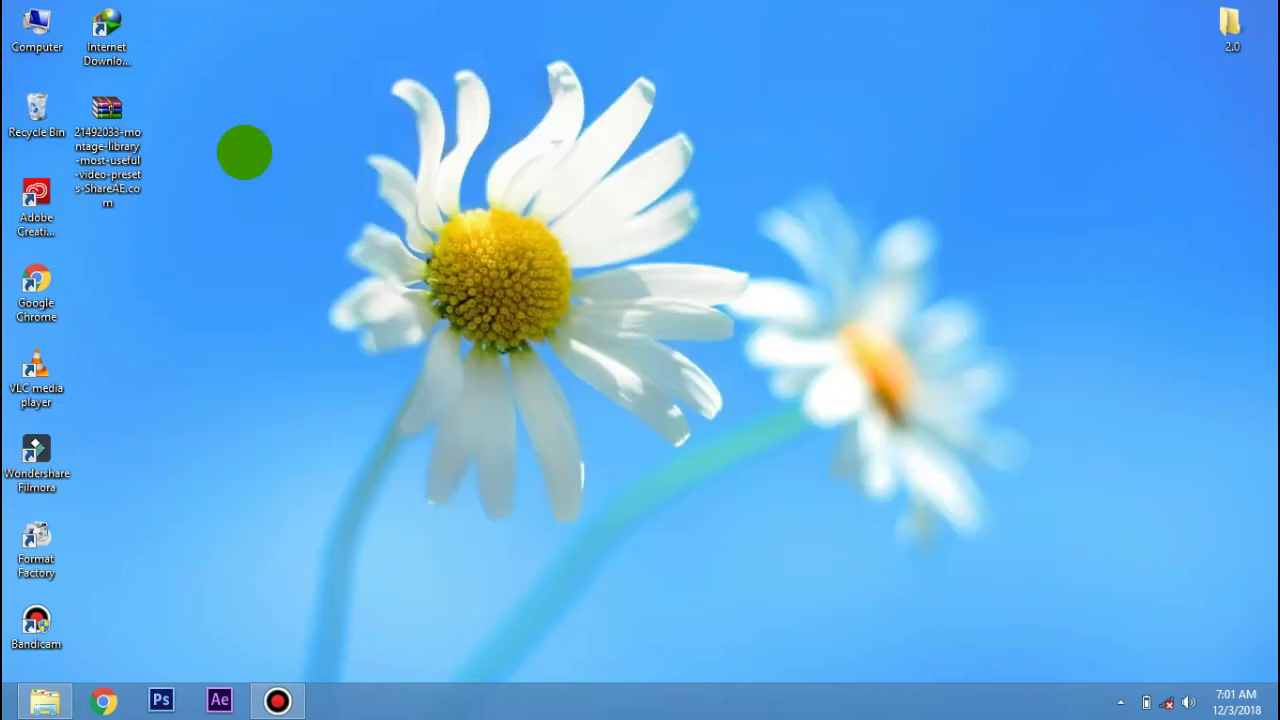
- Extract the montage-library archive onto the desktop and open the new folder
left_click(107, 125)
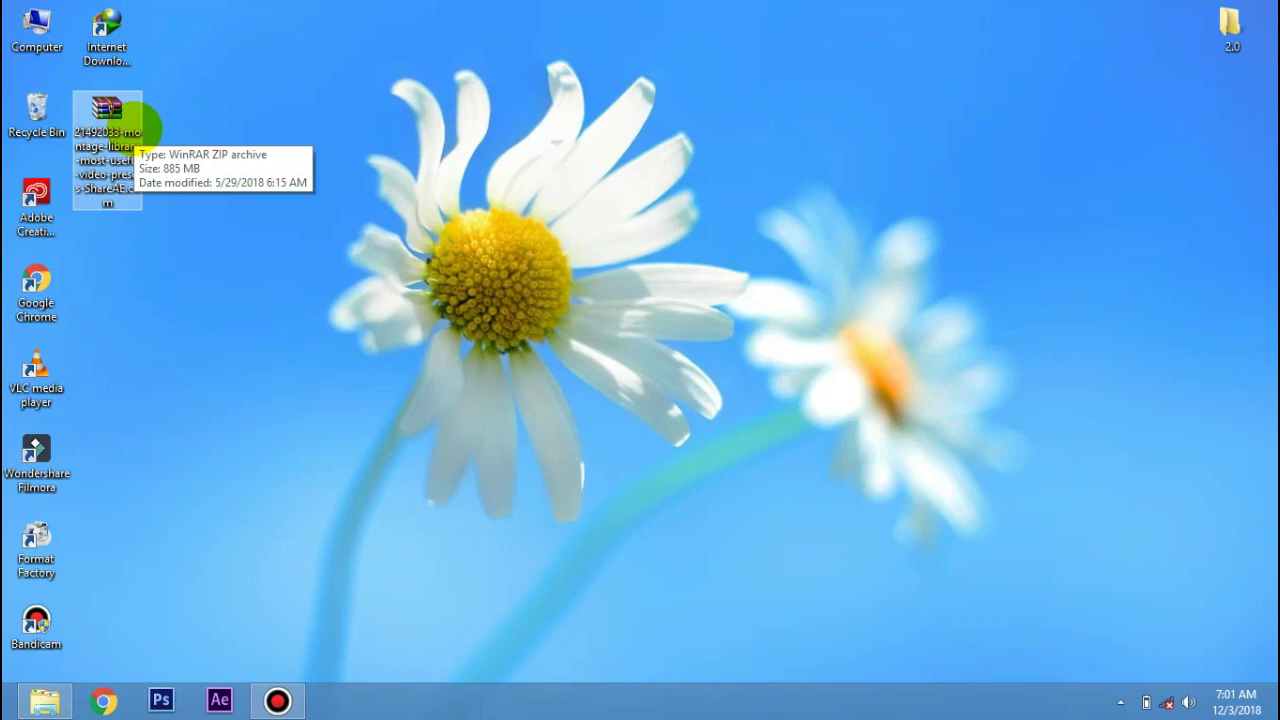
right_click(125, 124)
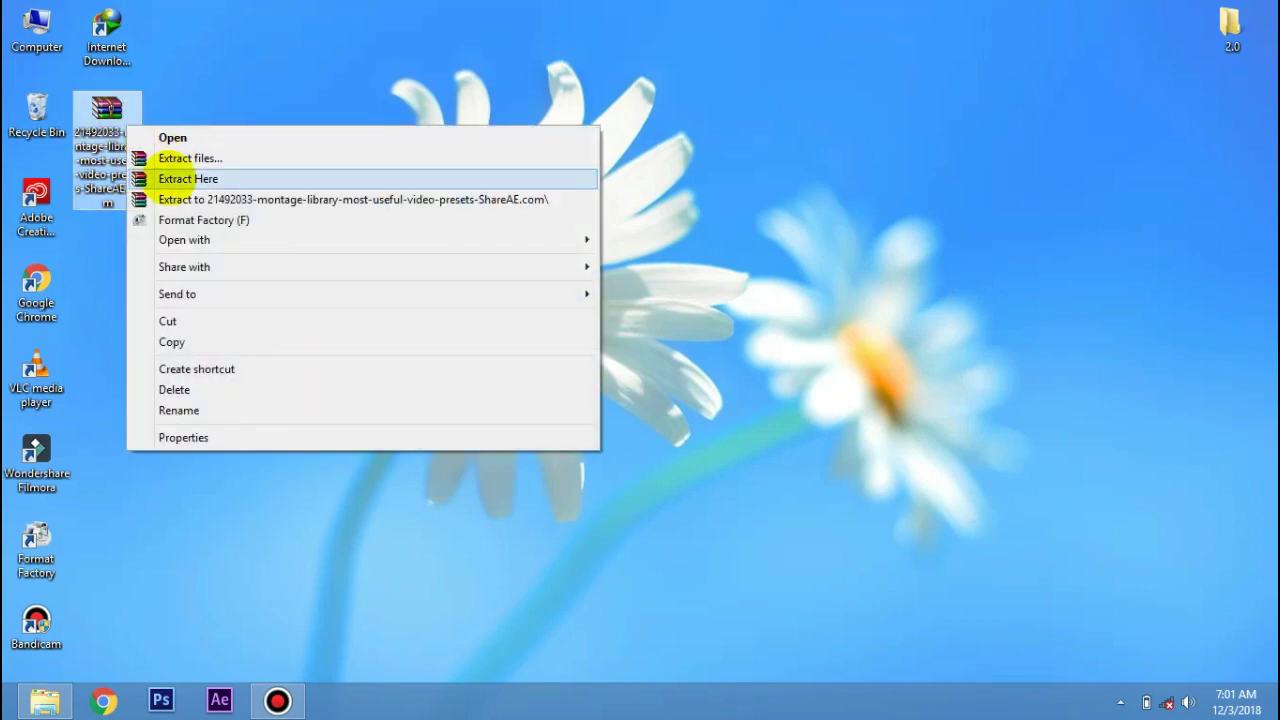
left_click(180, 178)
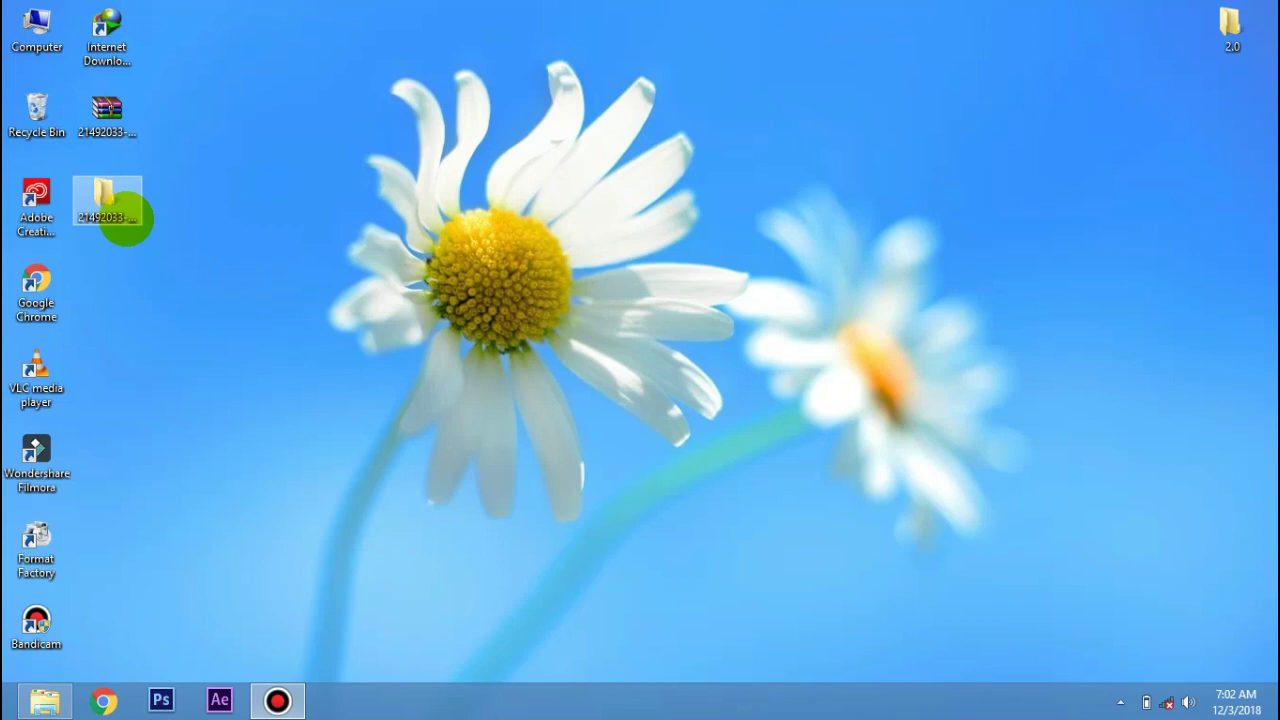
double_click(122, 220)
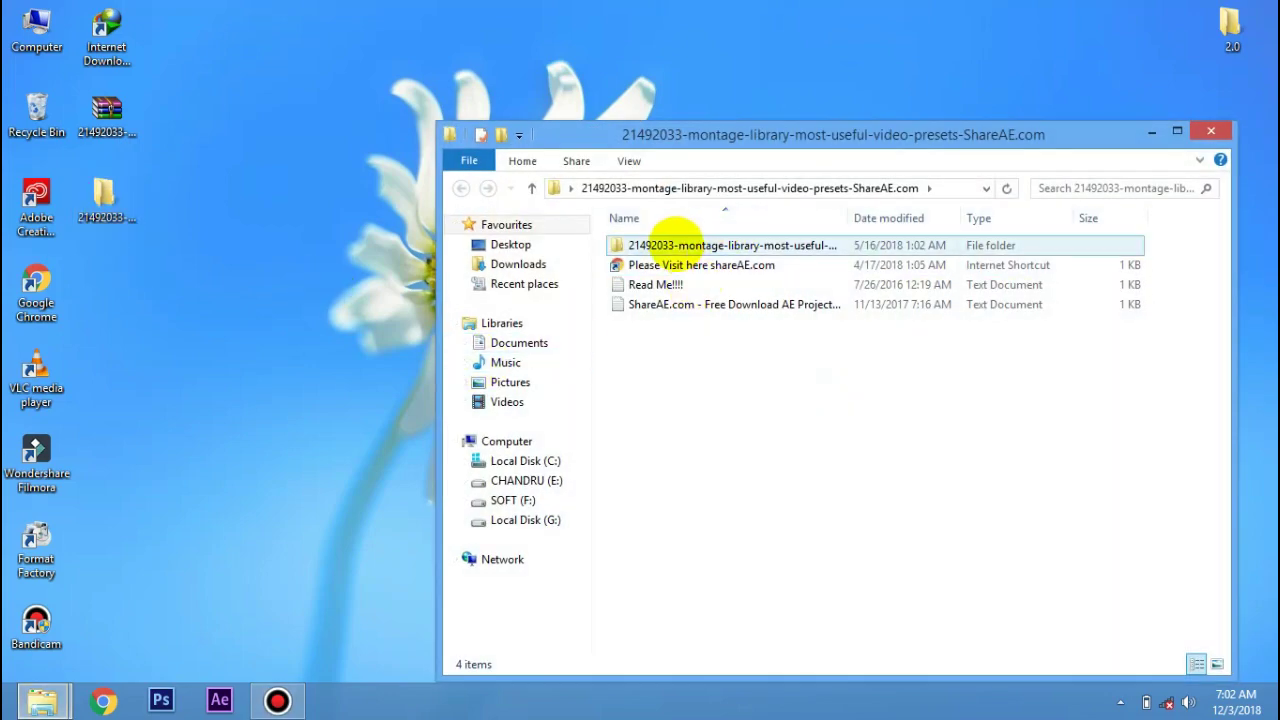
- In the inner presets folder, extract the Montage Library Panel archive in place
double_click(672, 245)
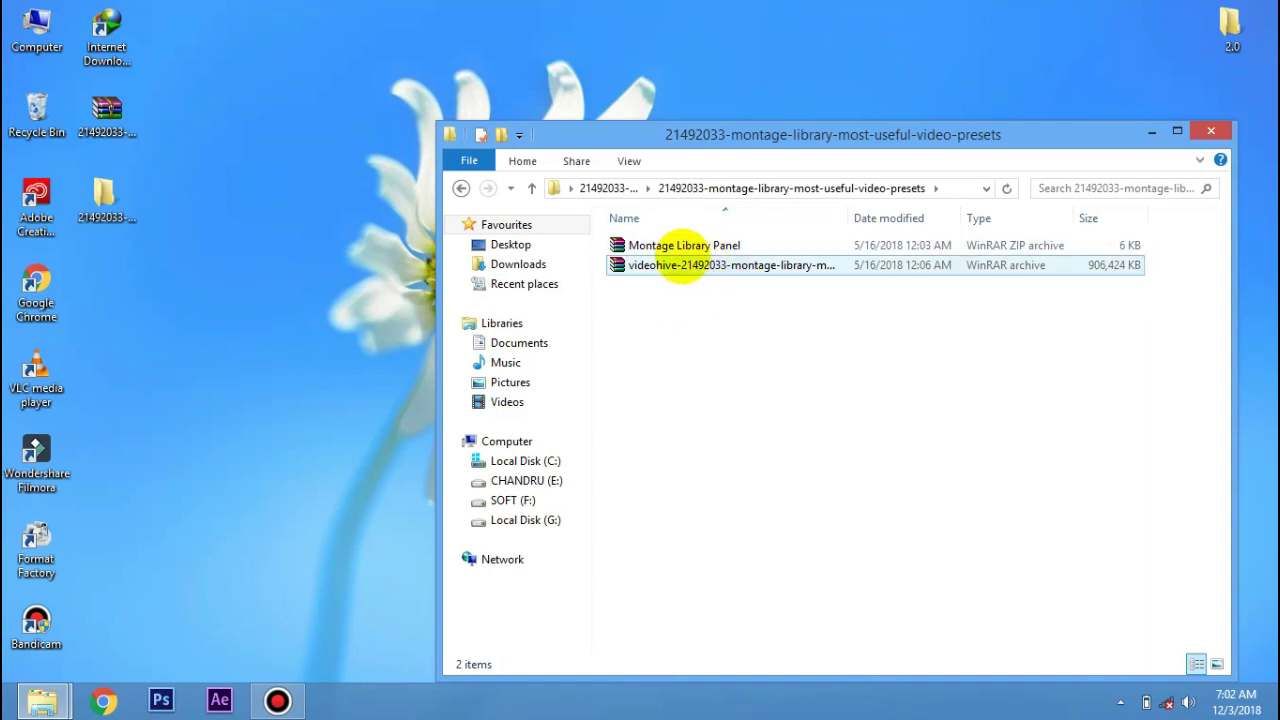
left_click(672, 245)
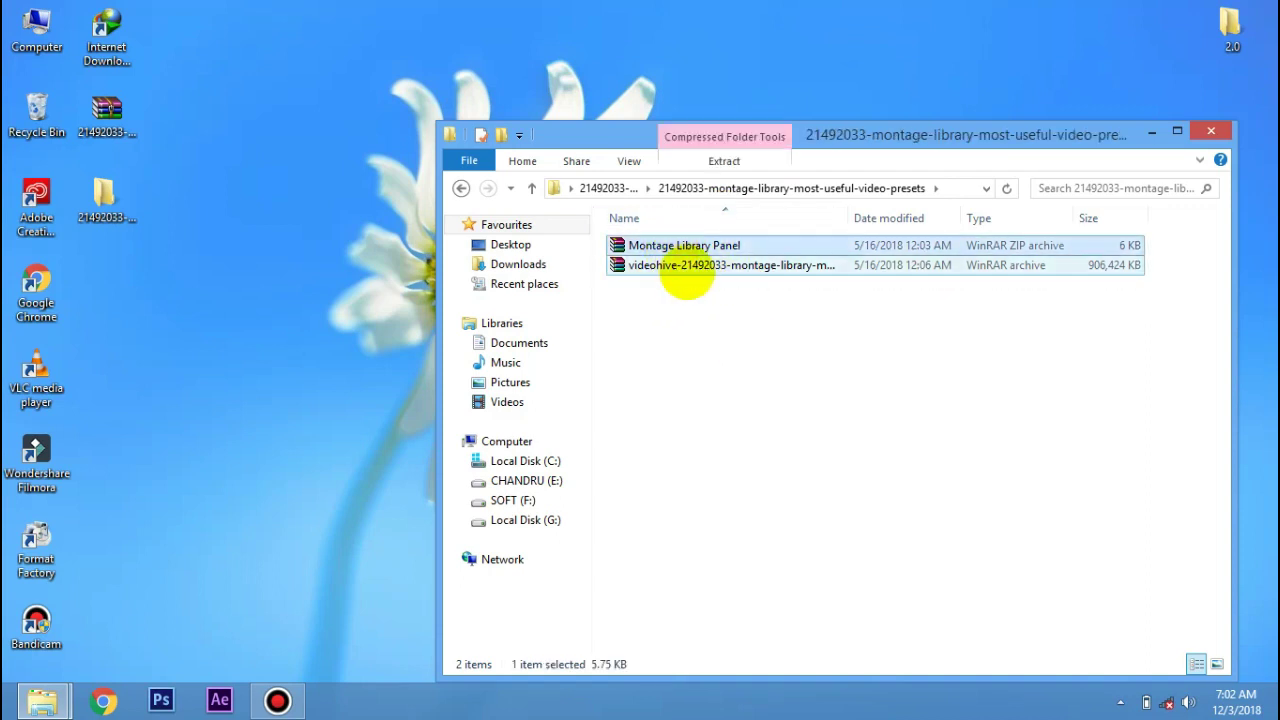
left_click(688, 266)
left_click(682, 247)
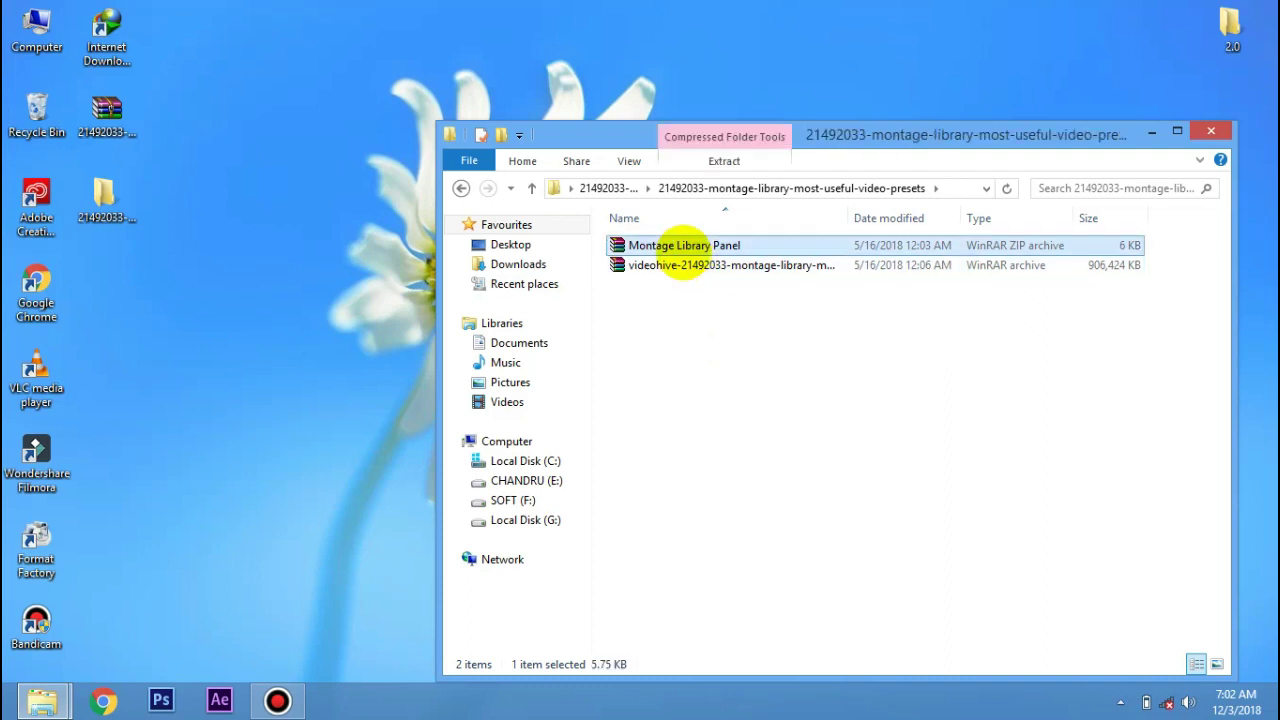
right_click(688, 243)
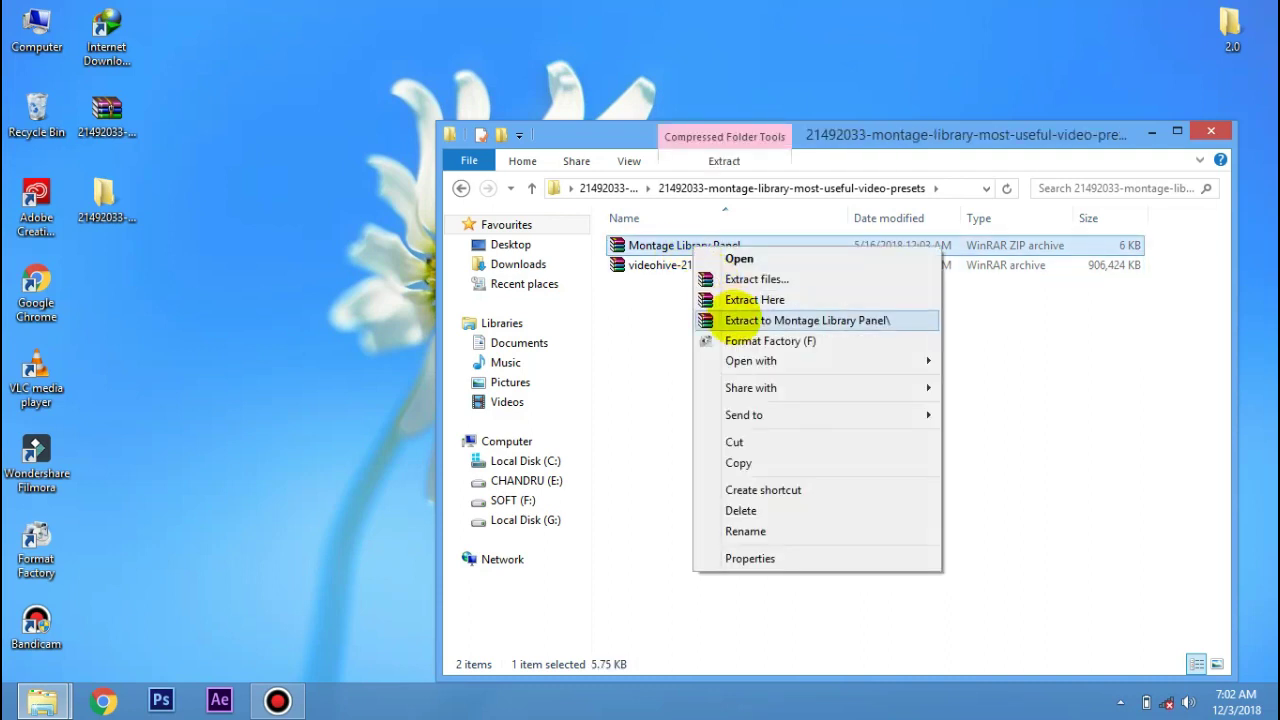
left_click(735, 297)
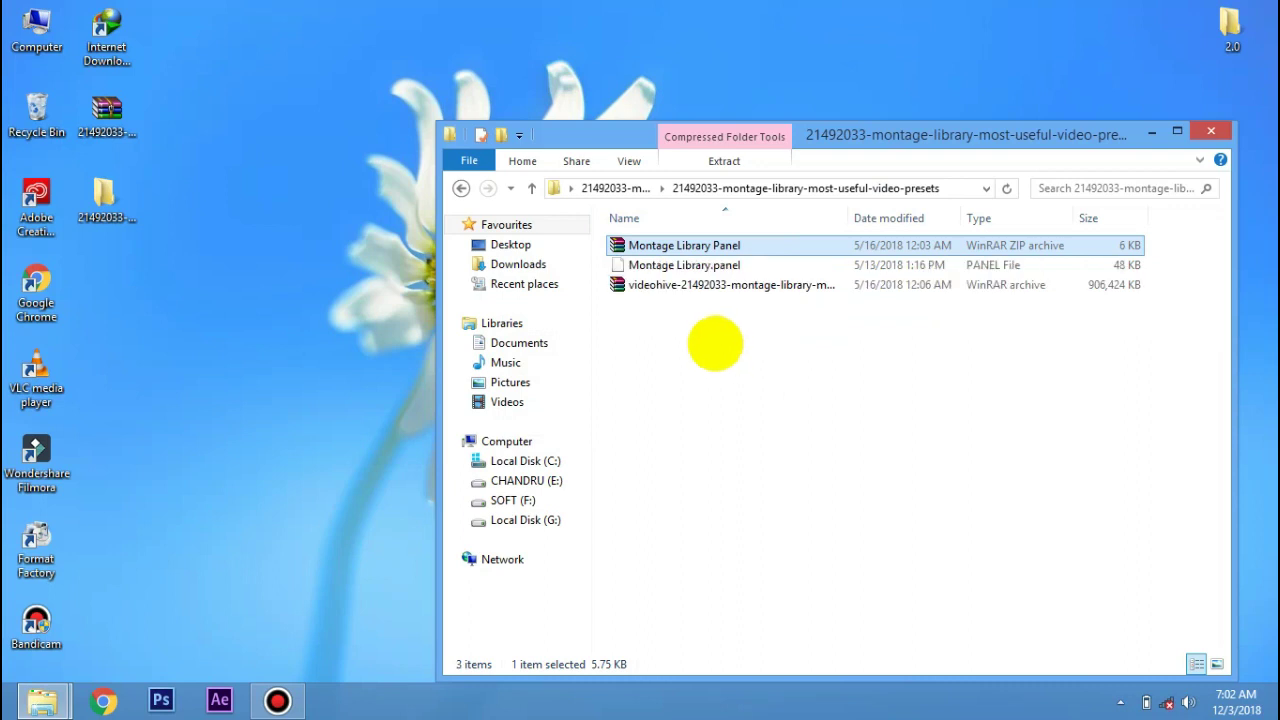
- Select the new Montage Library.panel file, then bring up the videohive archive's actions
left_click(655, 265)
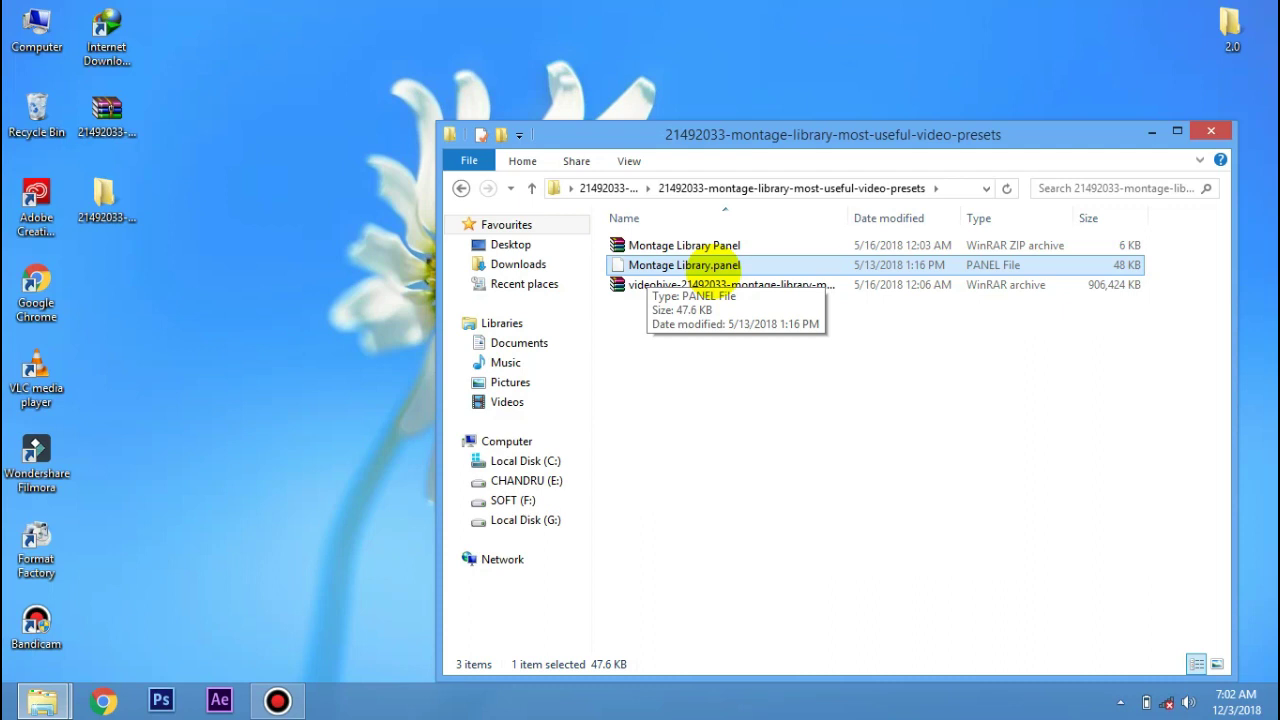
left_click(712, 288)
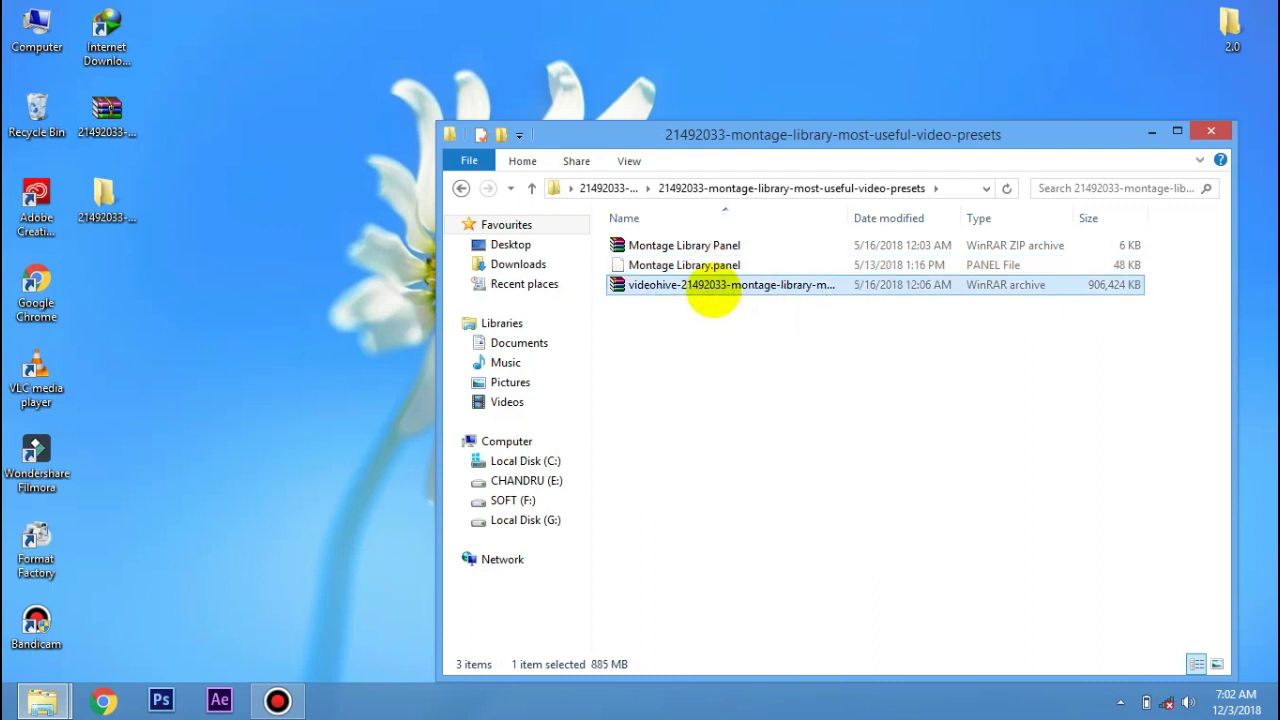
right_click(712, 294)
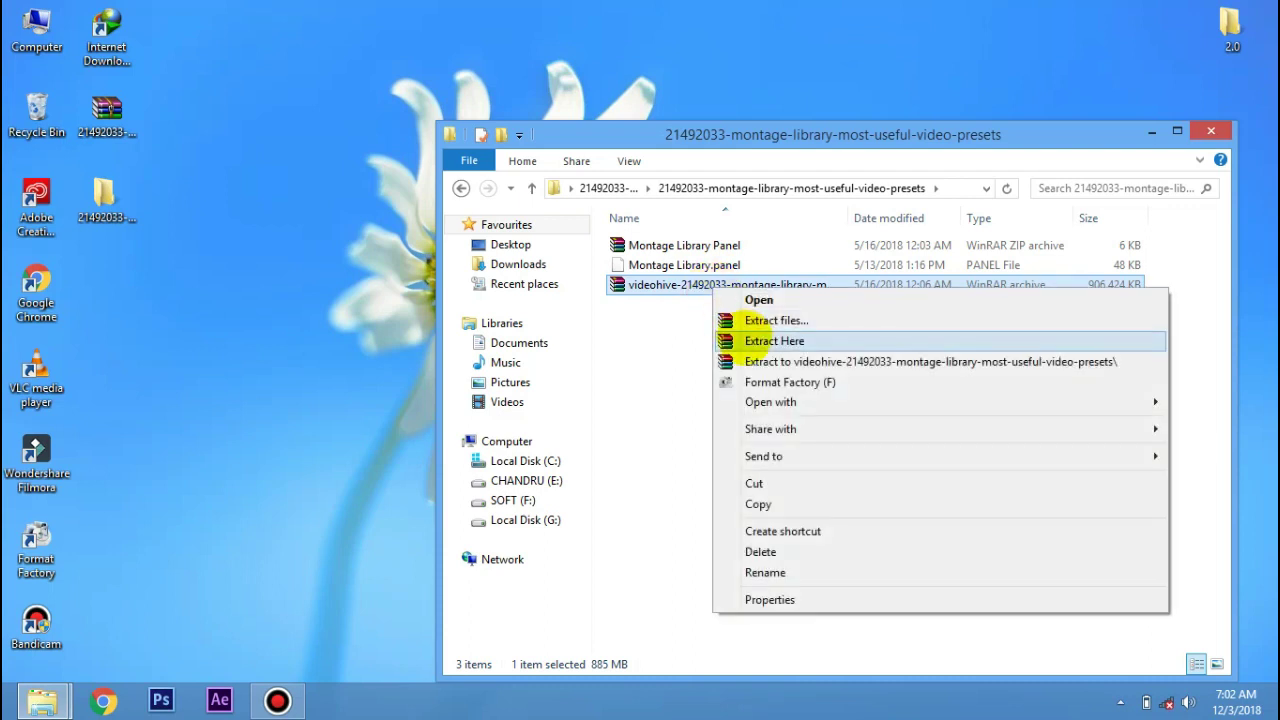
- Extract the videohive archive here and dismiss the WinRAR path-length error reports
left_click(770, 338)
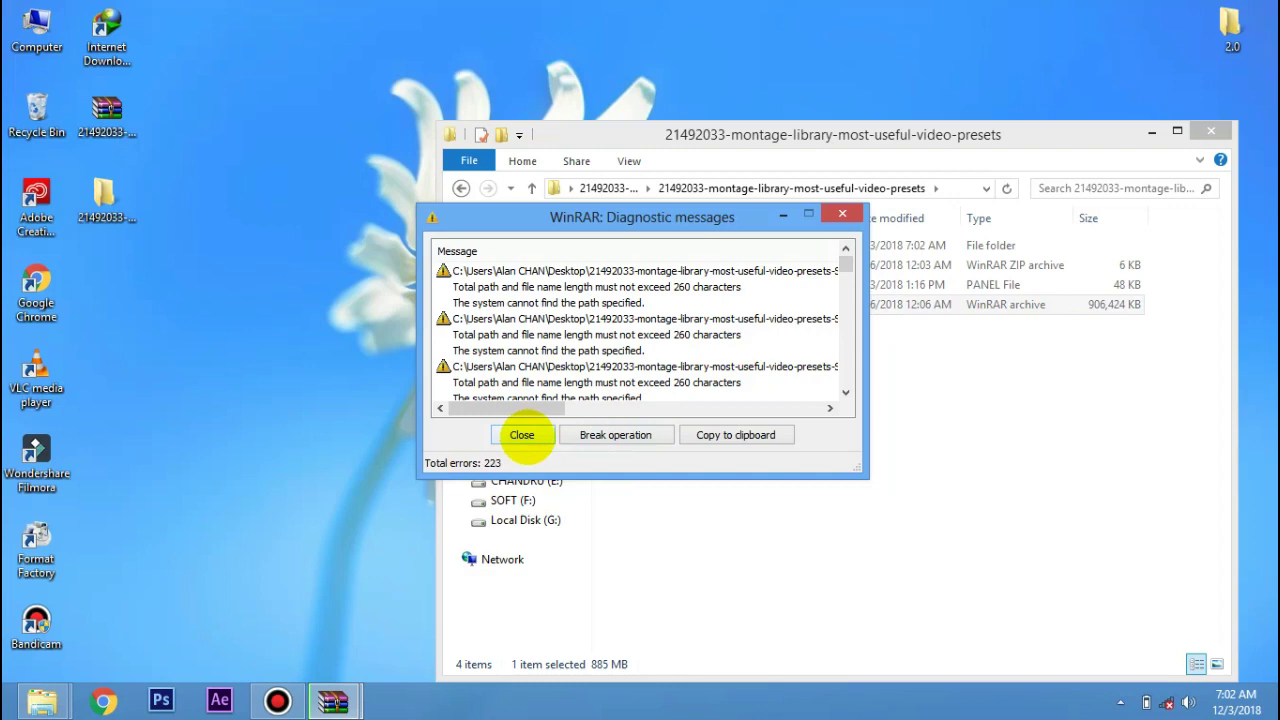
left_click(522, 435)
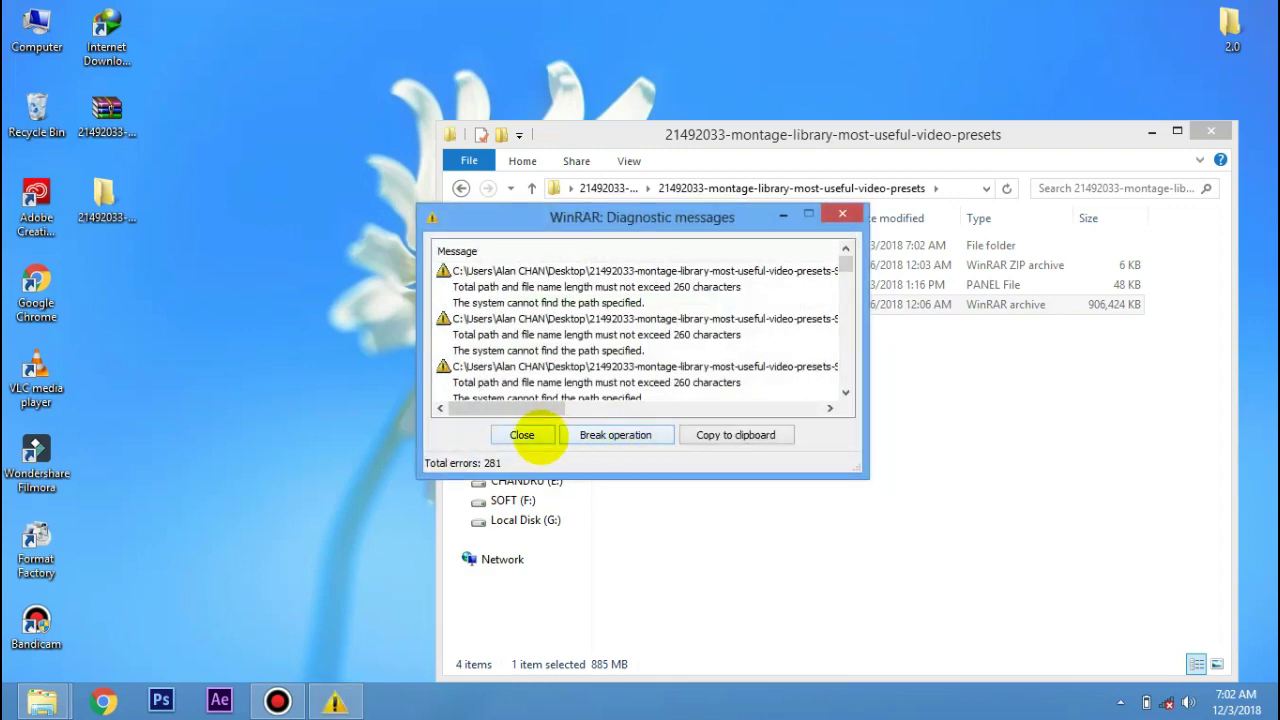
left_click(522, 435)
left_click(686, 372)
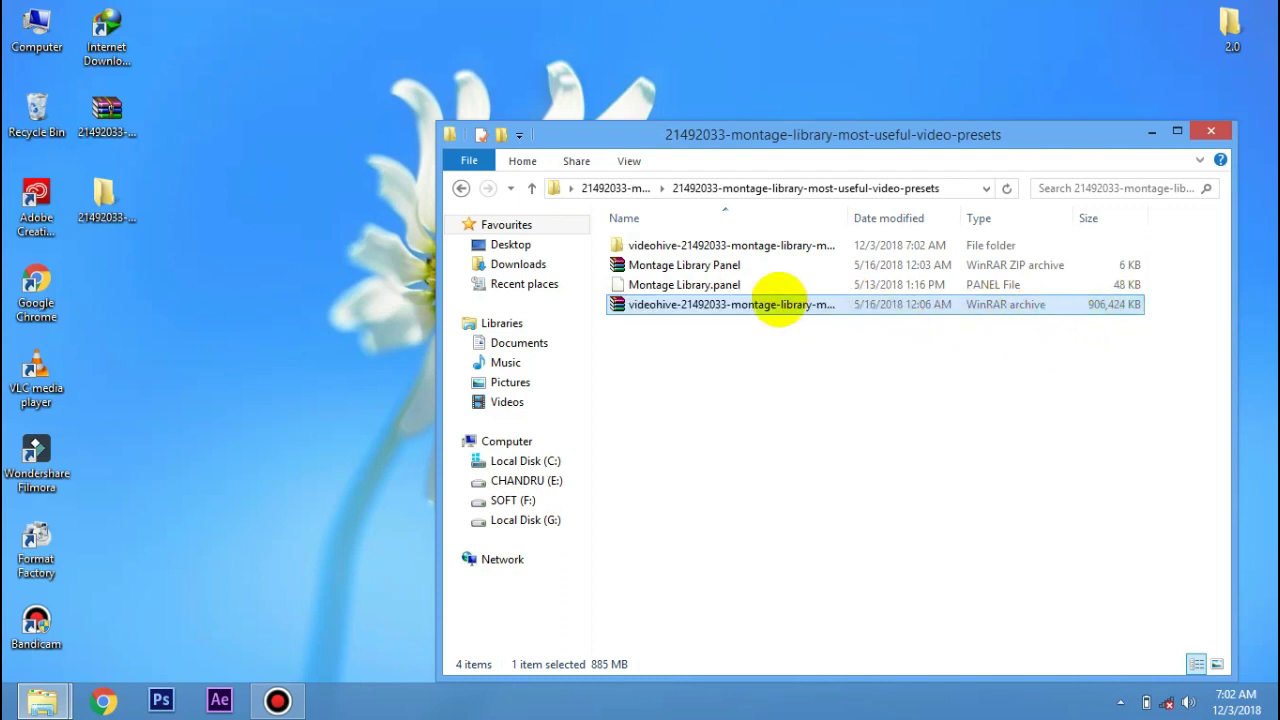
- Extract the videohive archive to the Desktop through WinRAR's Extract files options
right_click(775, 305)
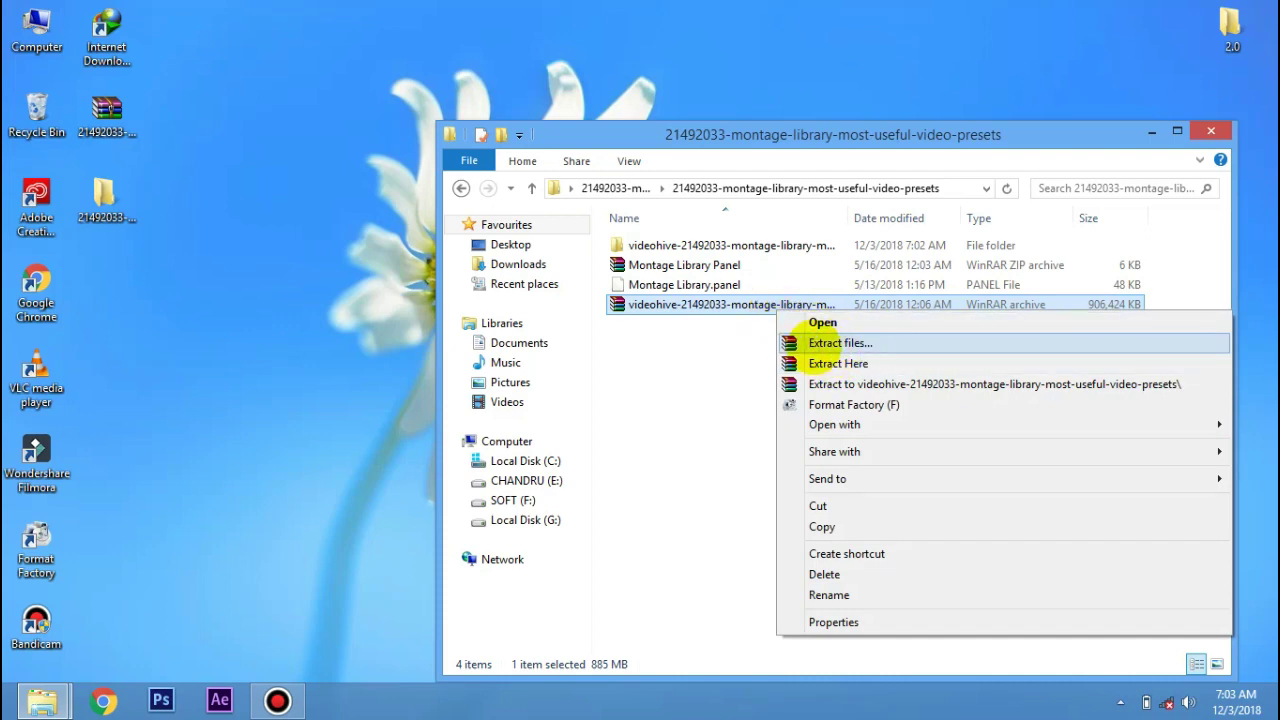
left_click(840, 343)
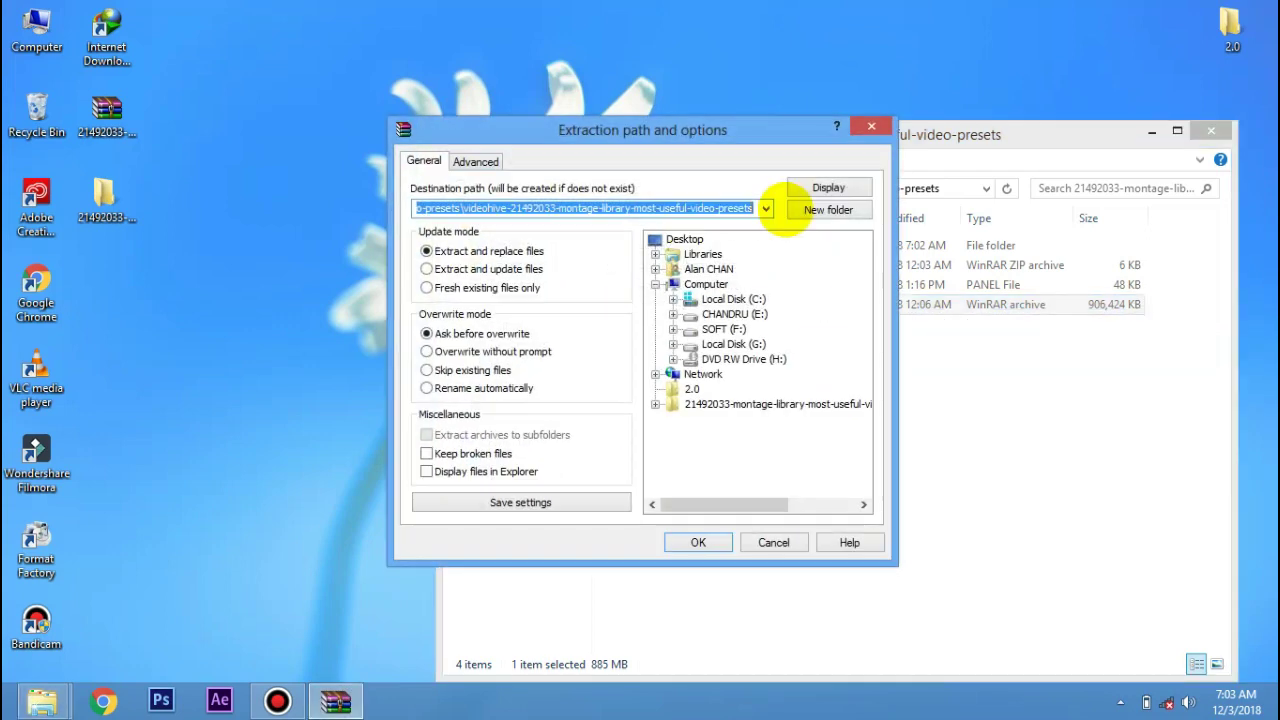
left_click(685, 239)
left_click(676, 543)
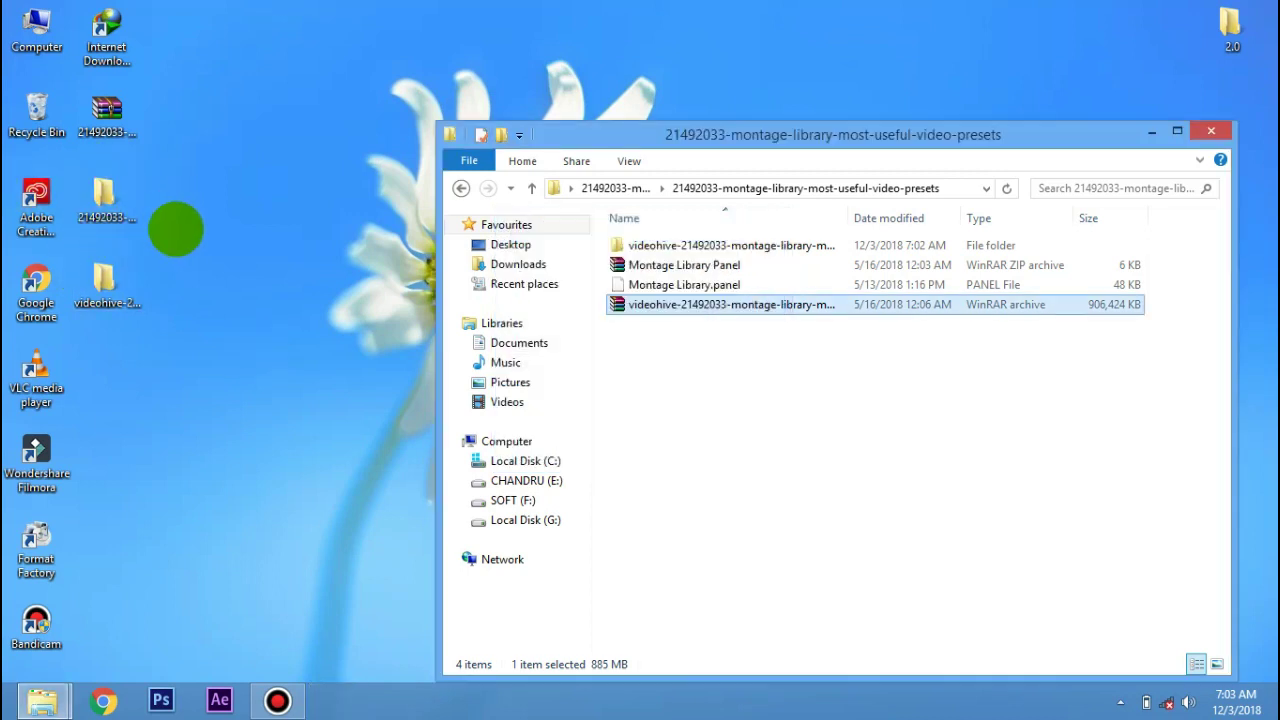
- Select Montage Library.panel and open the extracted videohive folder on the desktop
left_click(645, 248)
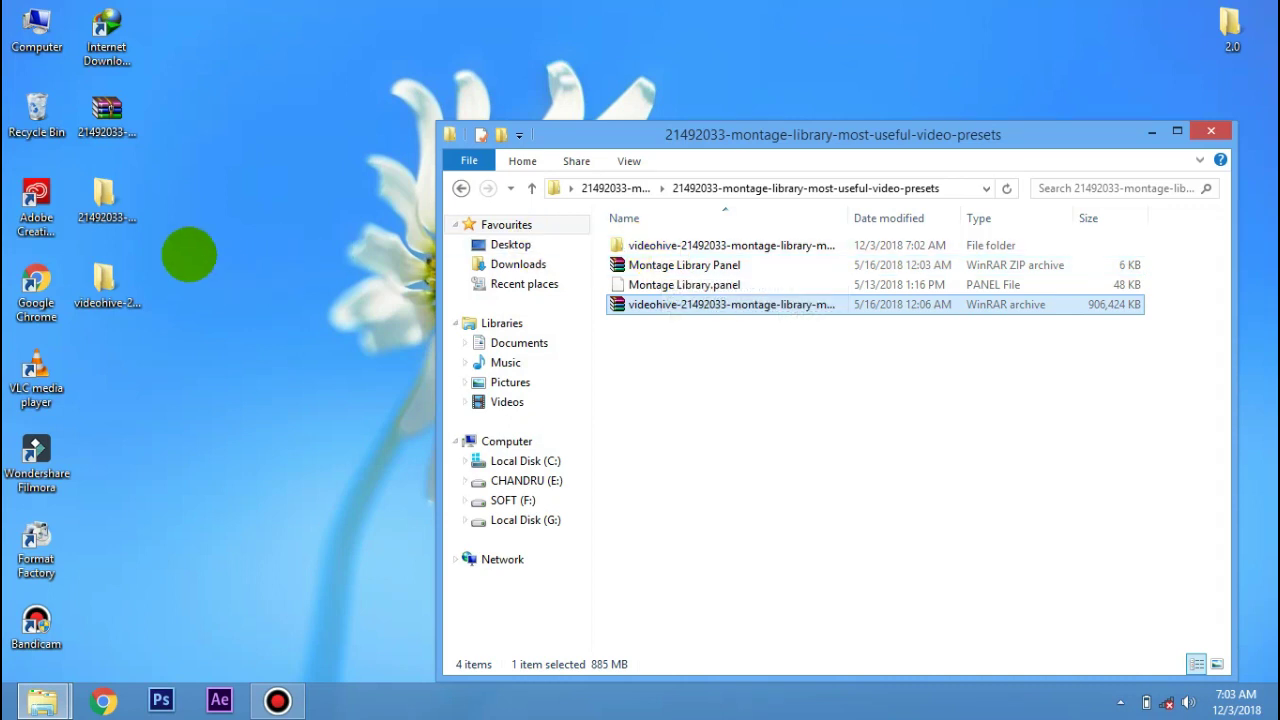
left_click(645, 285)
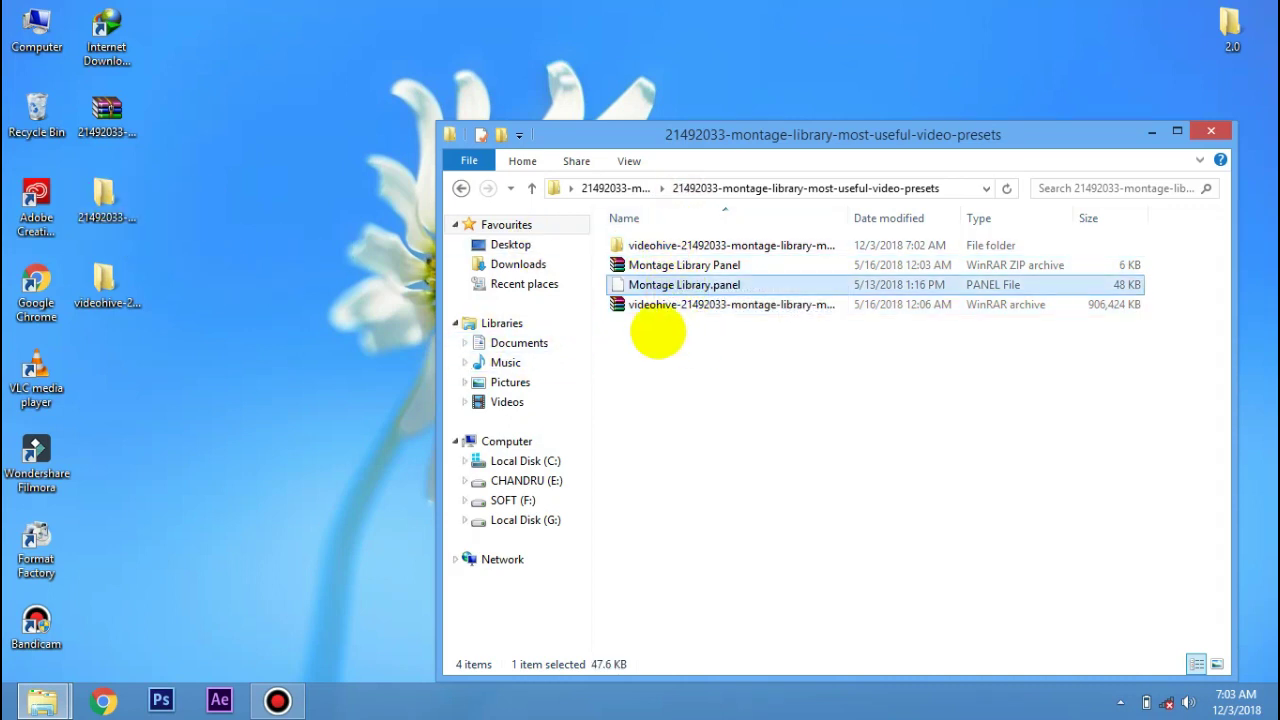
mouse_move(603, 292)
left_mouse_down()
mouse_move(149, 271)
mouse_move(107, 290)
left_mouse_up()
double_click(107, 290)
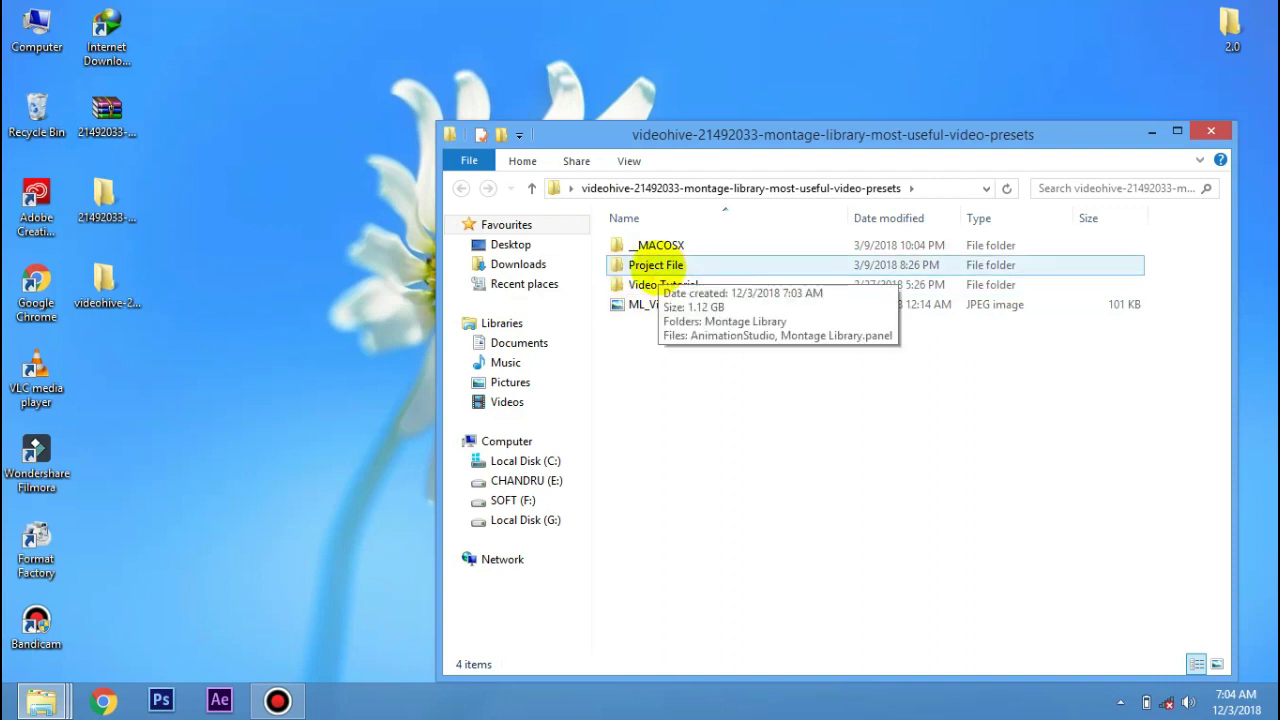
- Open the Project File folder, select its items, then close that window
double_click(660, 265)
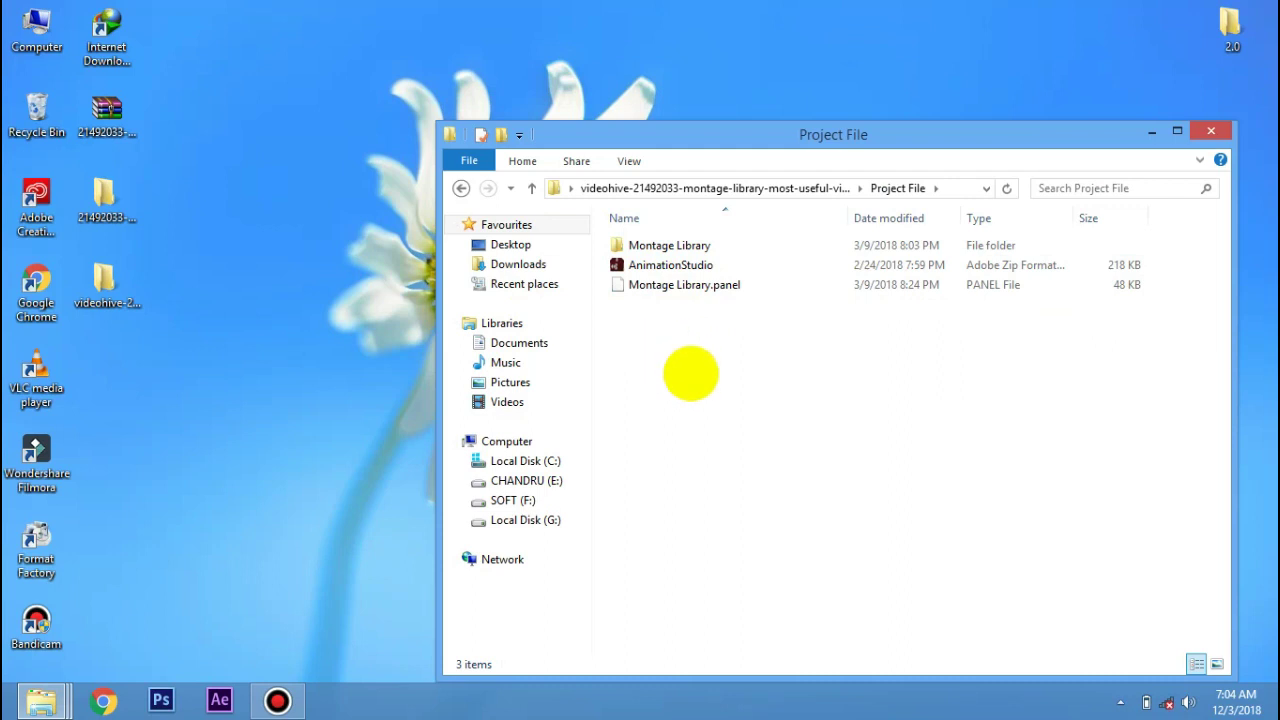
left_click_drag(691, 371, 686, 242)
left_click_drag(724, 310, 686, 309)
left_click_drag(667, 134, 685, 353)
left_click(670, 284)
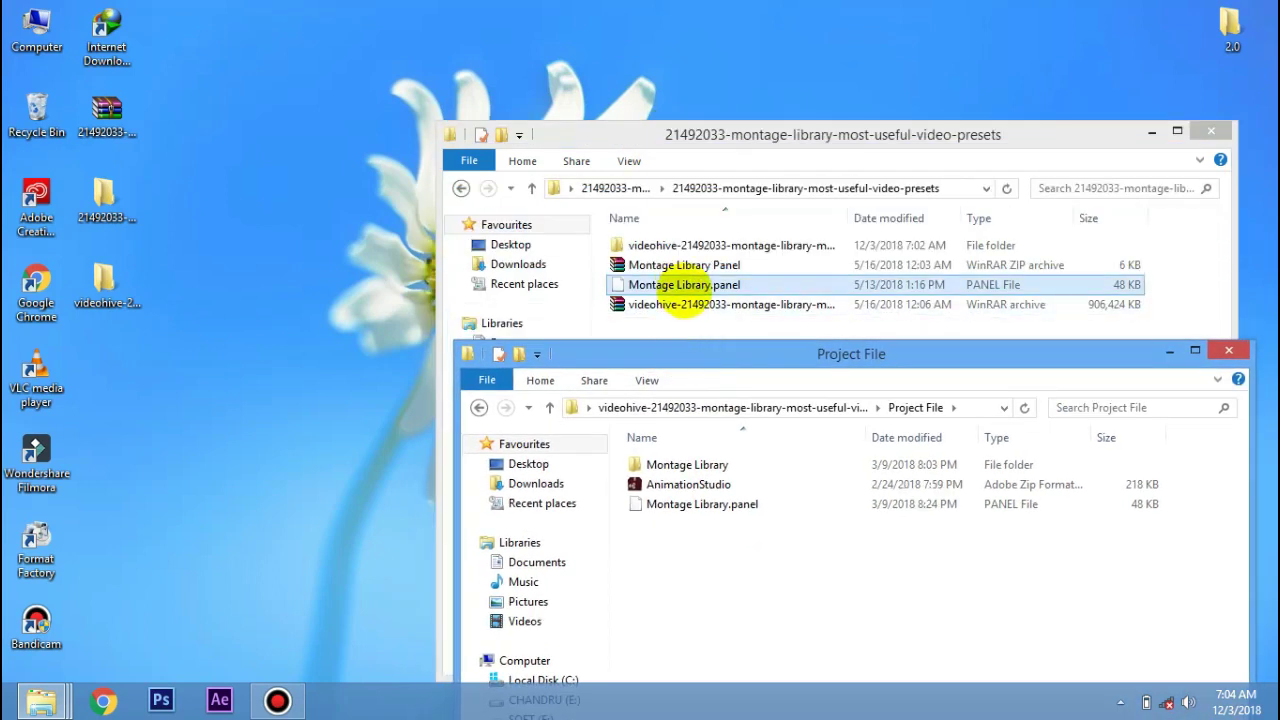
key("alt+F4")
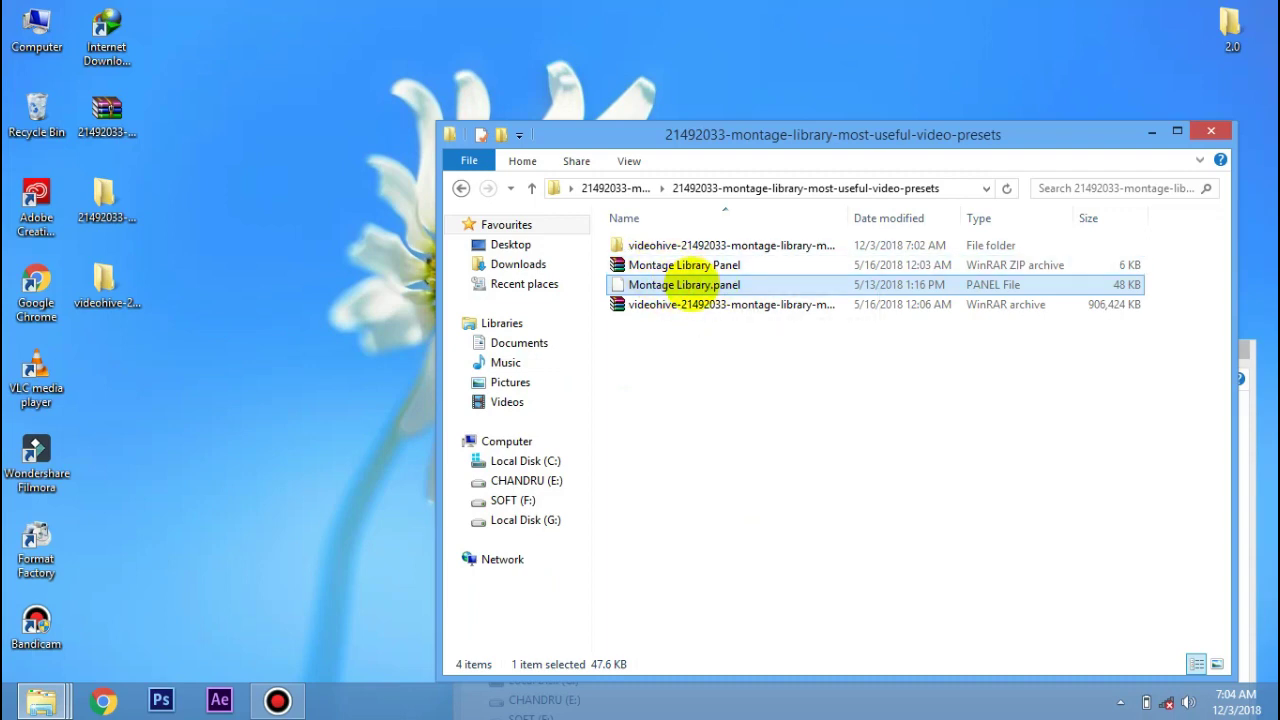
- Move Montage Library.panel into the videohive Project File folder, replacing the existing copy
right_click(690, 284)
left_click(731, 480)
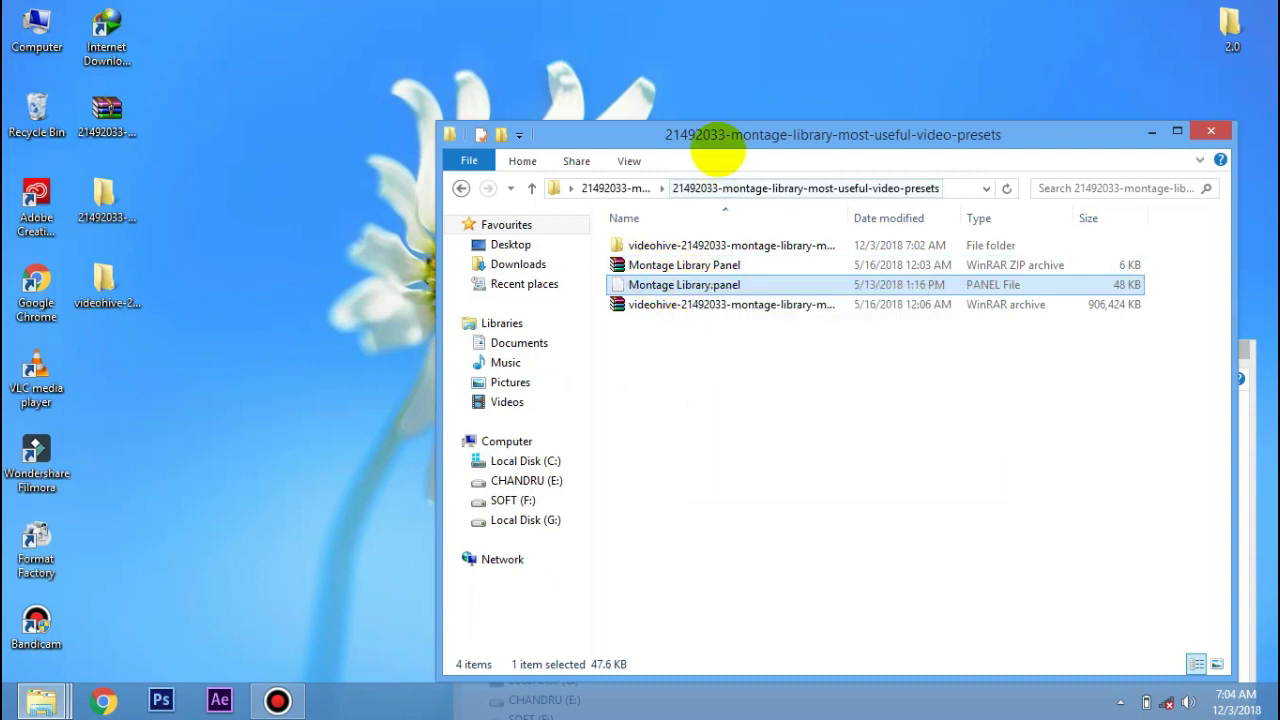
left_click_drag(717, 150, 580, 54)
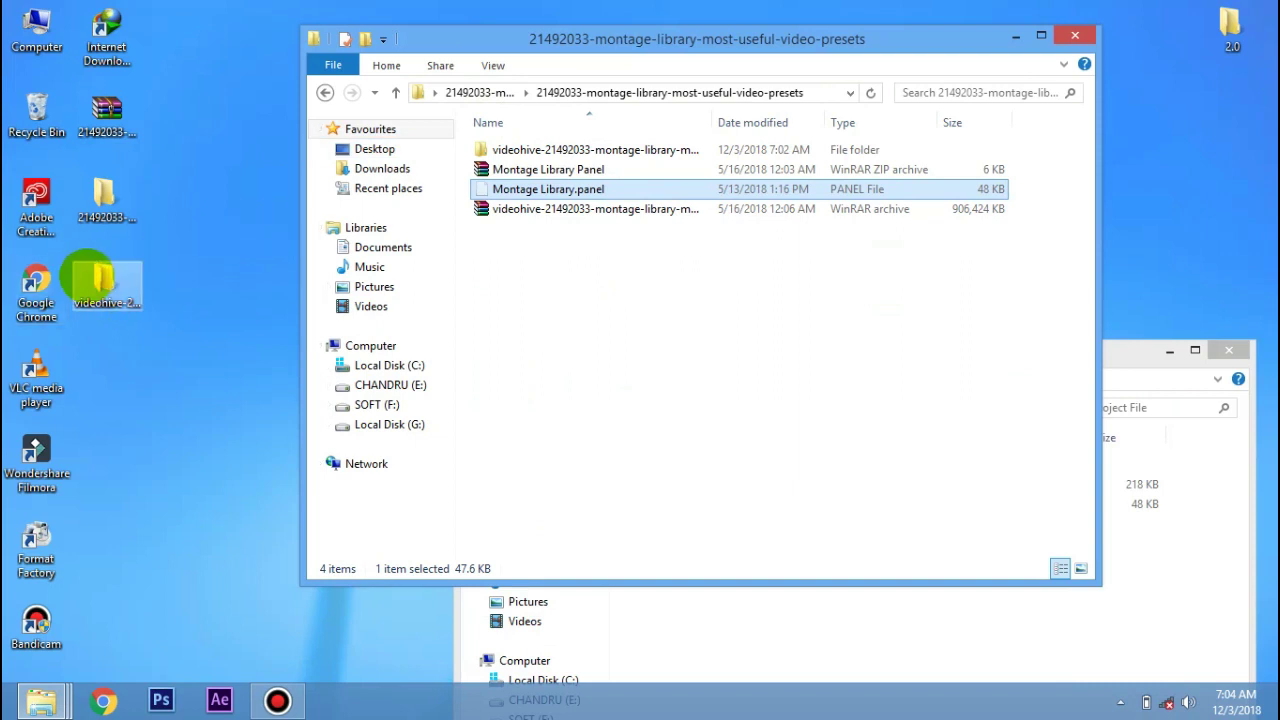
double_click(95, 282)
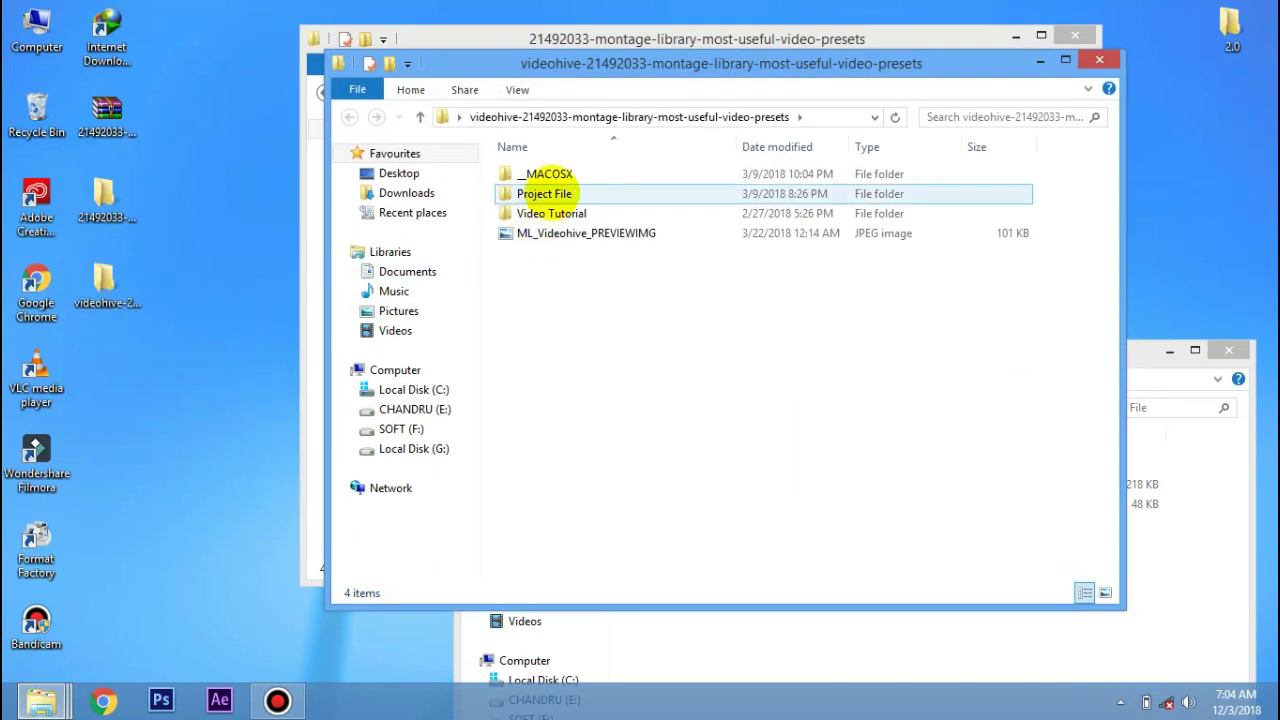
double_click(544, 193)
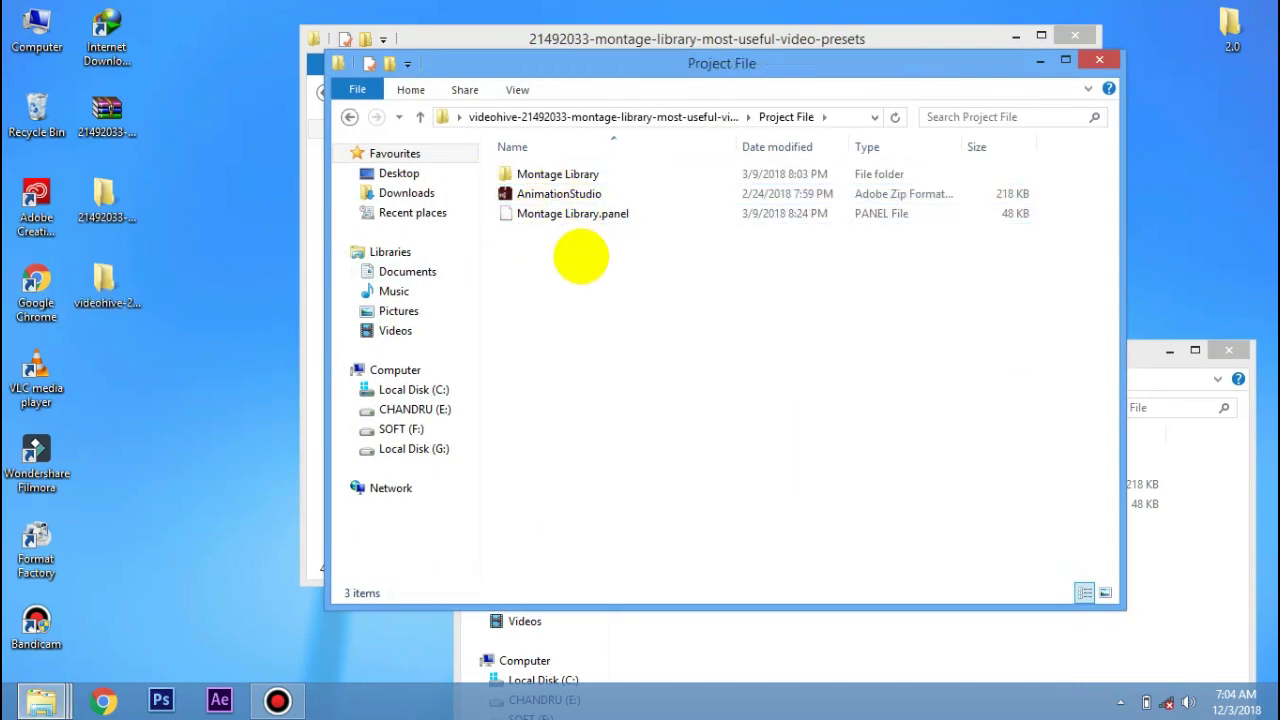
key("ctrl+v")
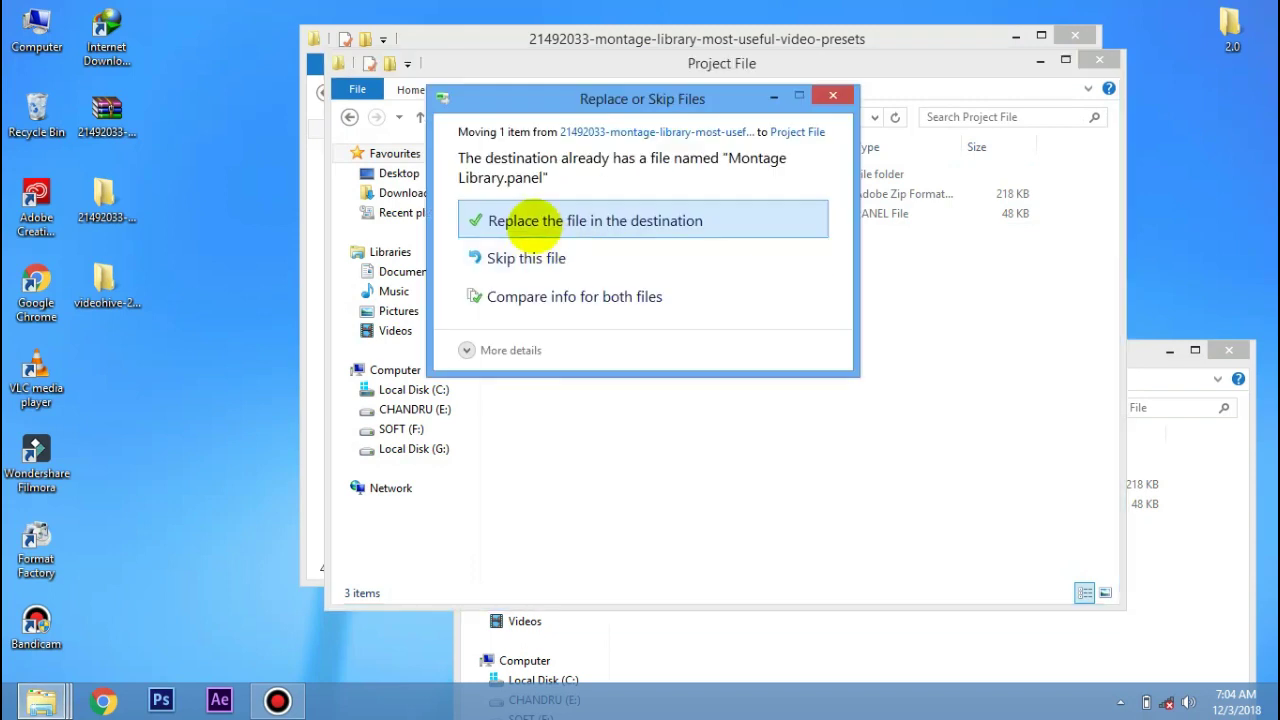
left_click(525, 218)
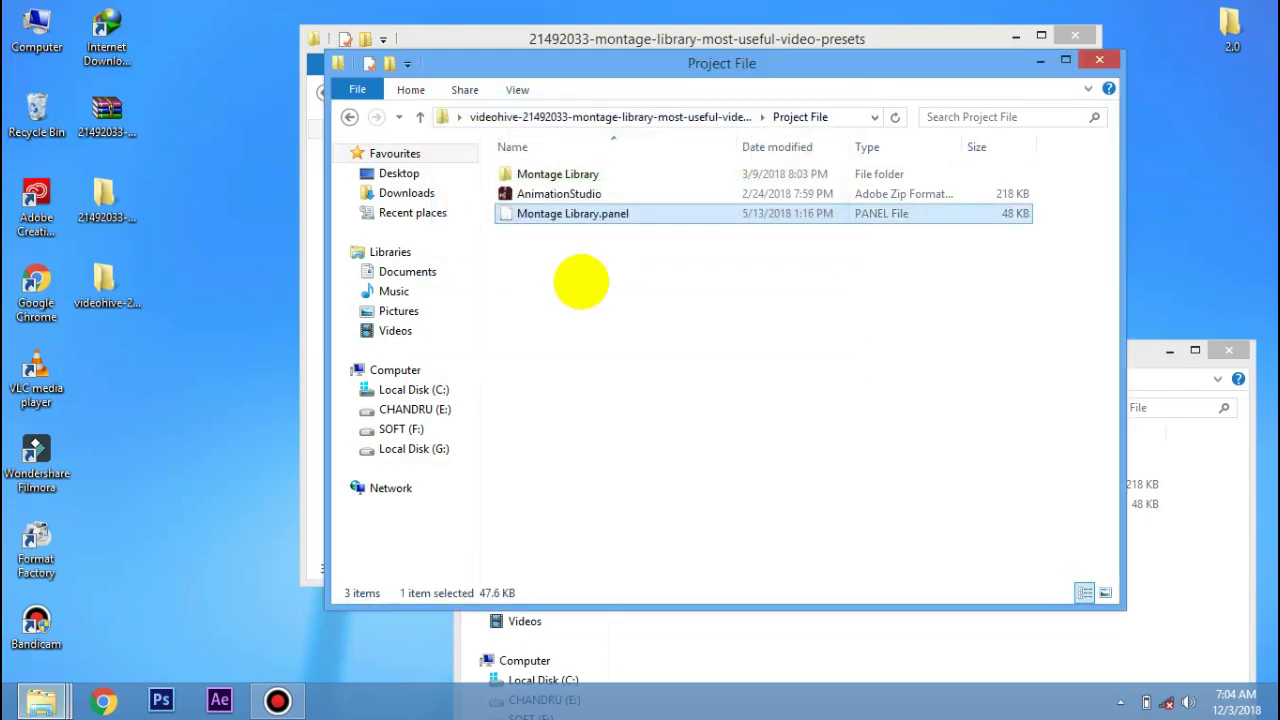
left_click(568, 300)
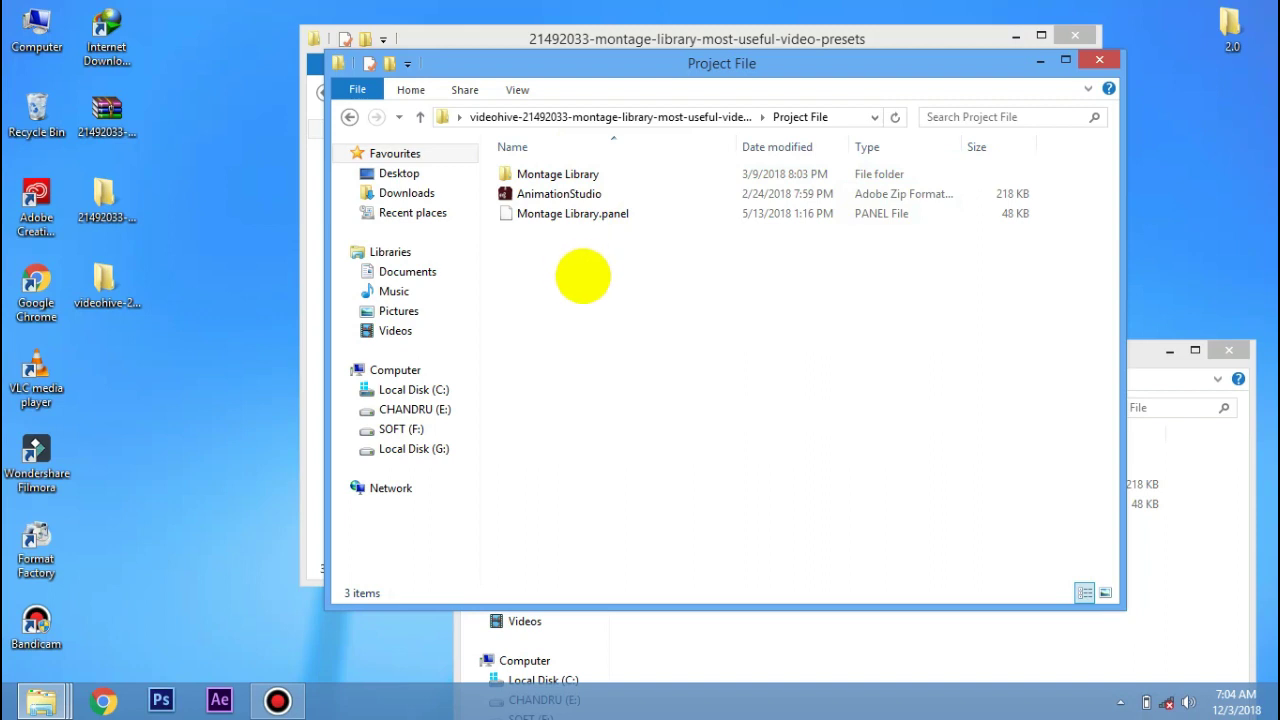
- Close the archive contents window and select all three Project File items
left_click_drag(585, 274, 558, 178)
left_click(1077, 36)
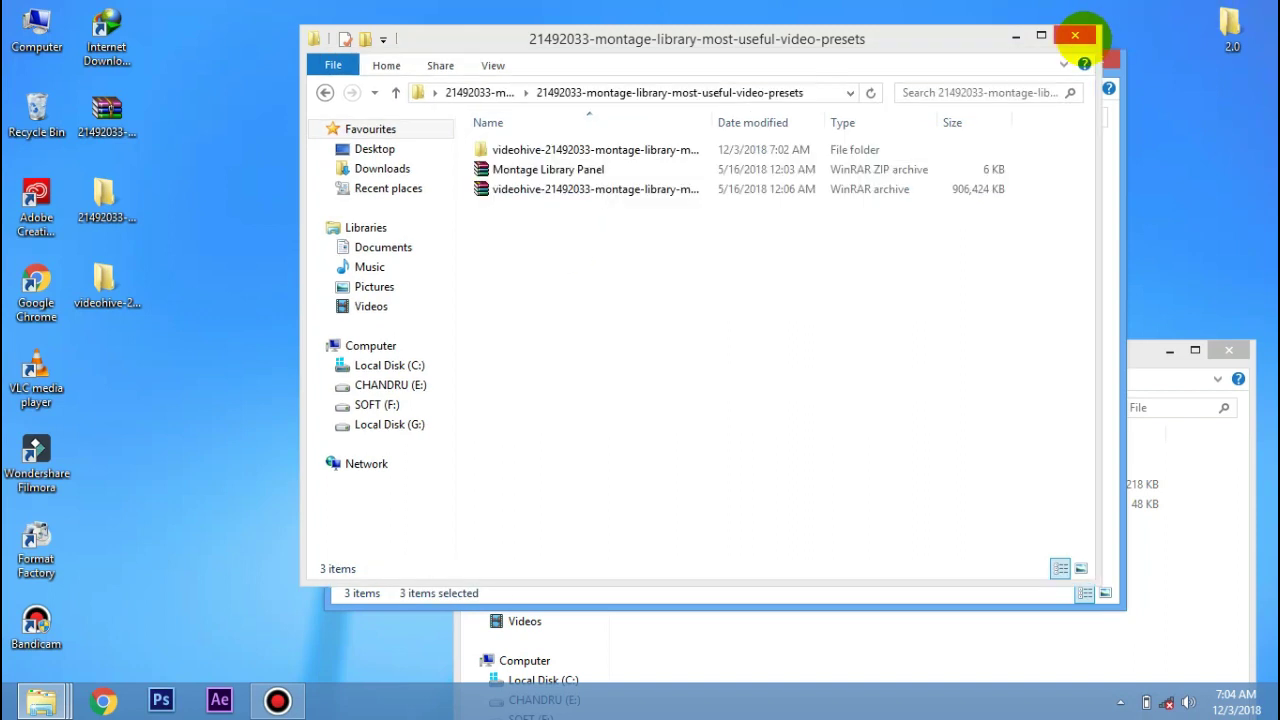
left_click(1229, 349)
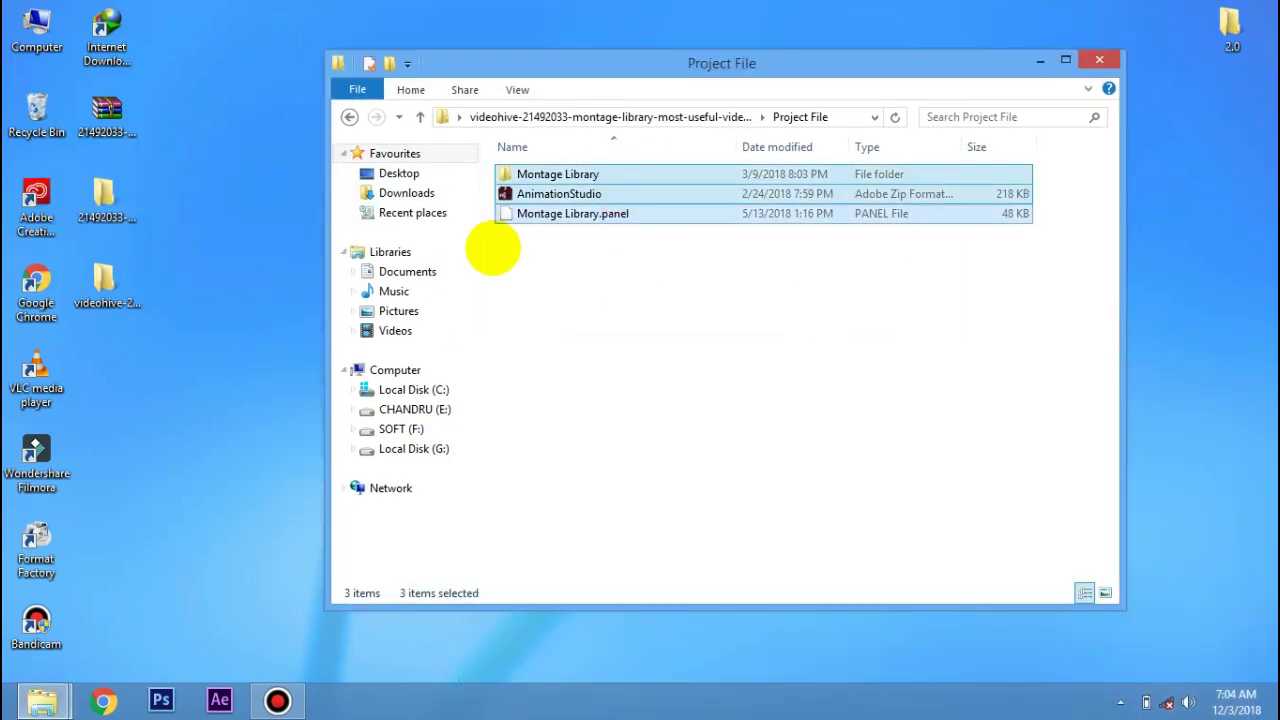
left_click_drag(567, 266, 571, 171)
- Run the downloaded ZXPInstaller setup and finish installing it
left_click(594, 277)
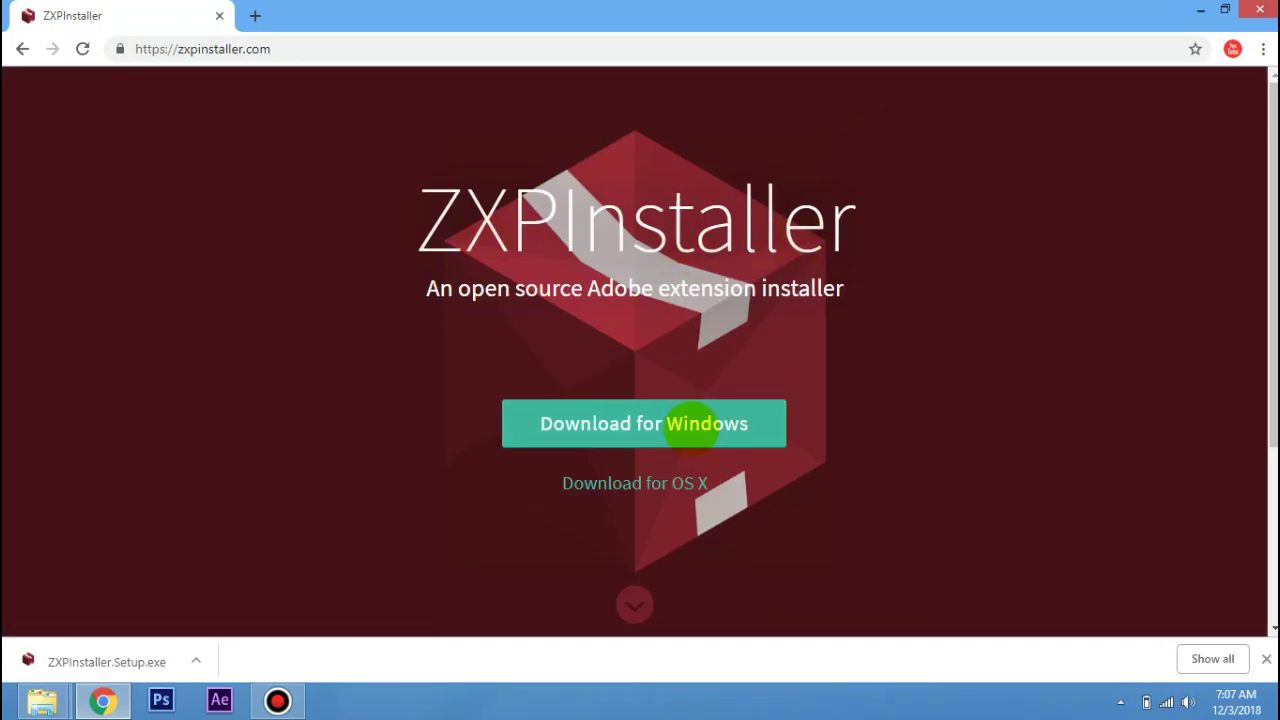
left_click(186, 664)
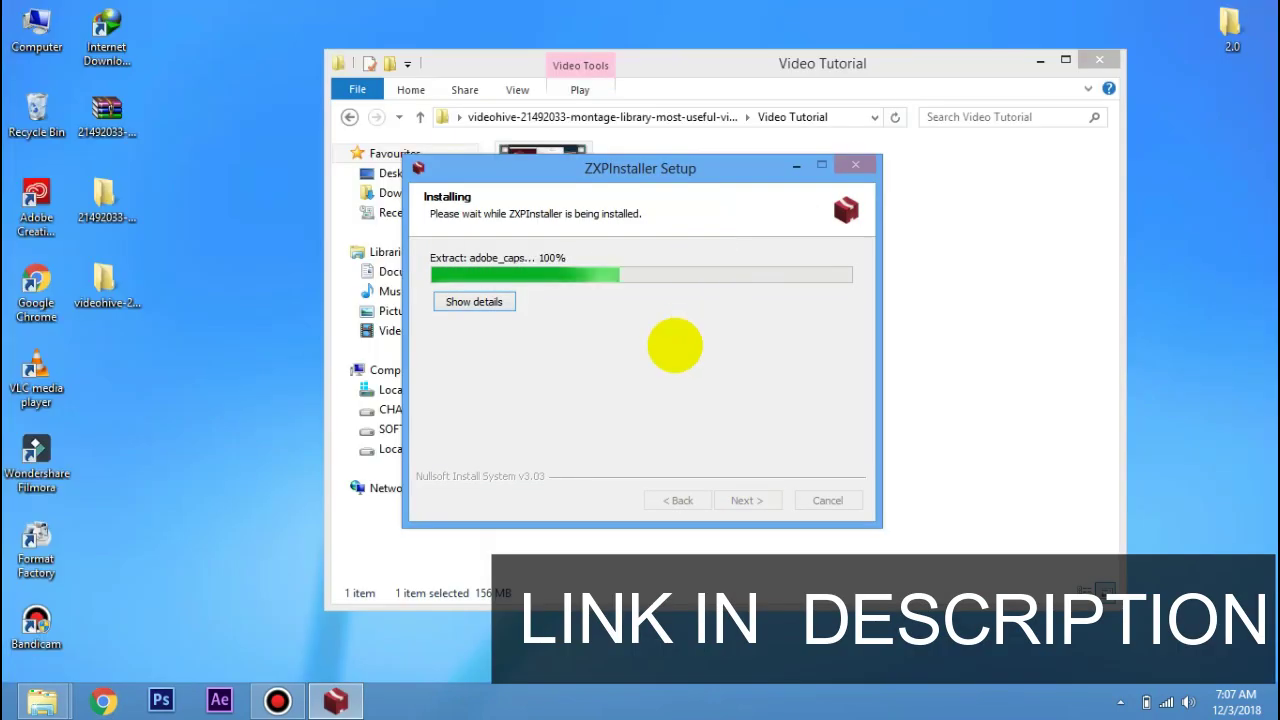
left_click(746, 500)
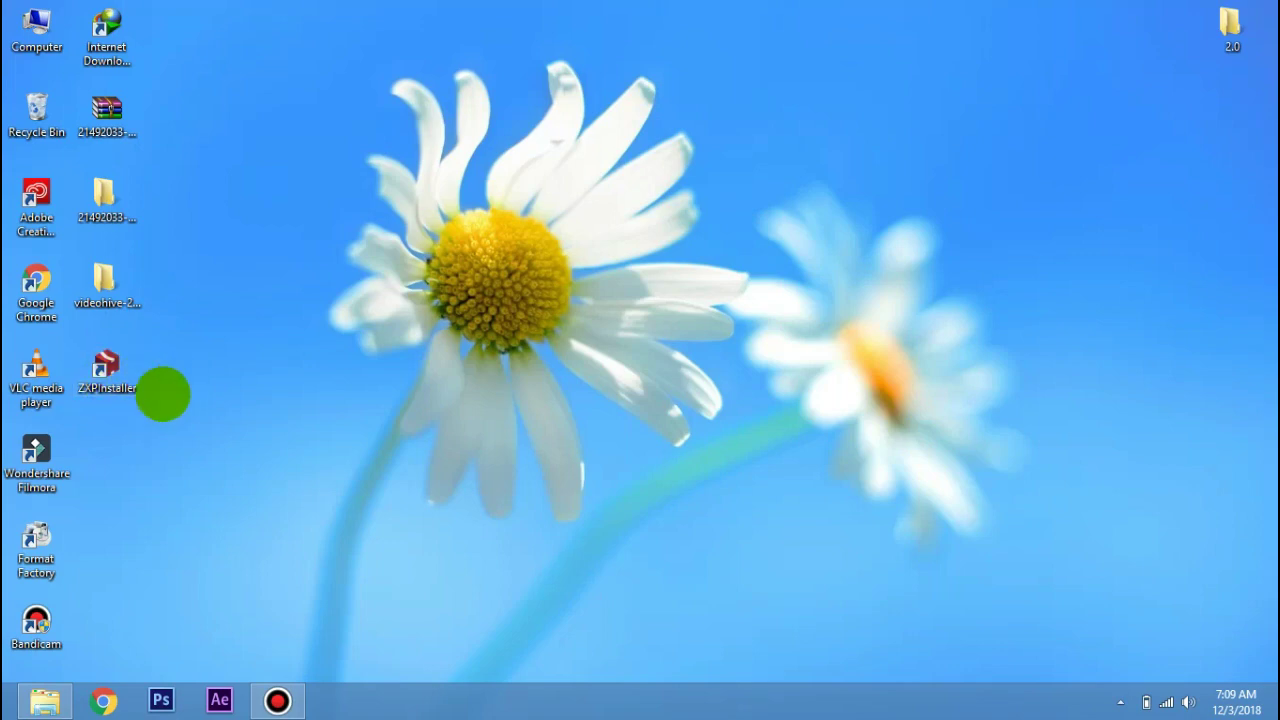
- Launch and close ZXPInstaller from its desktop shortcut, then open the videohive folder
left_click(115, 378)
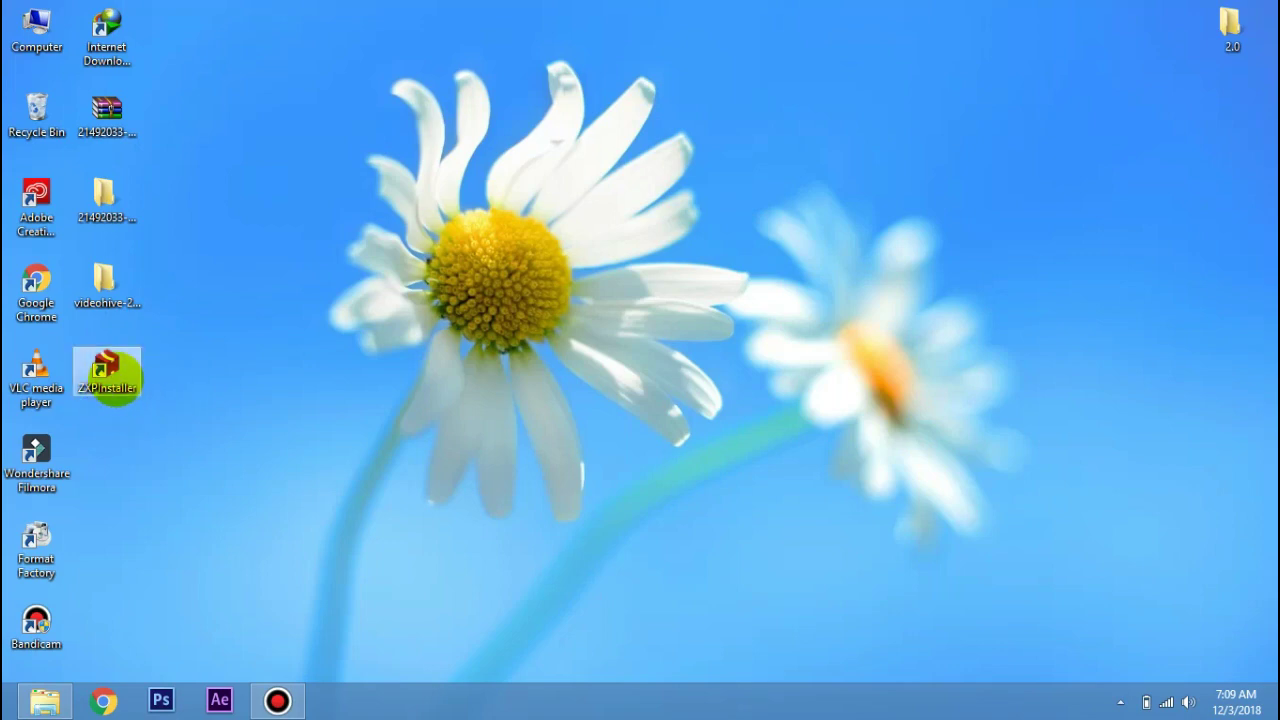
double_click(108, 375)
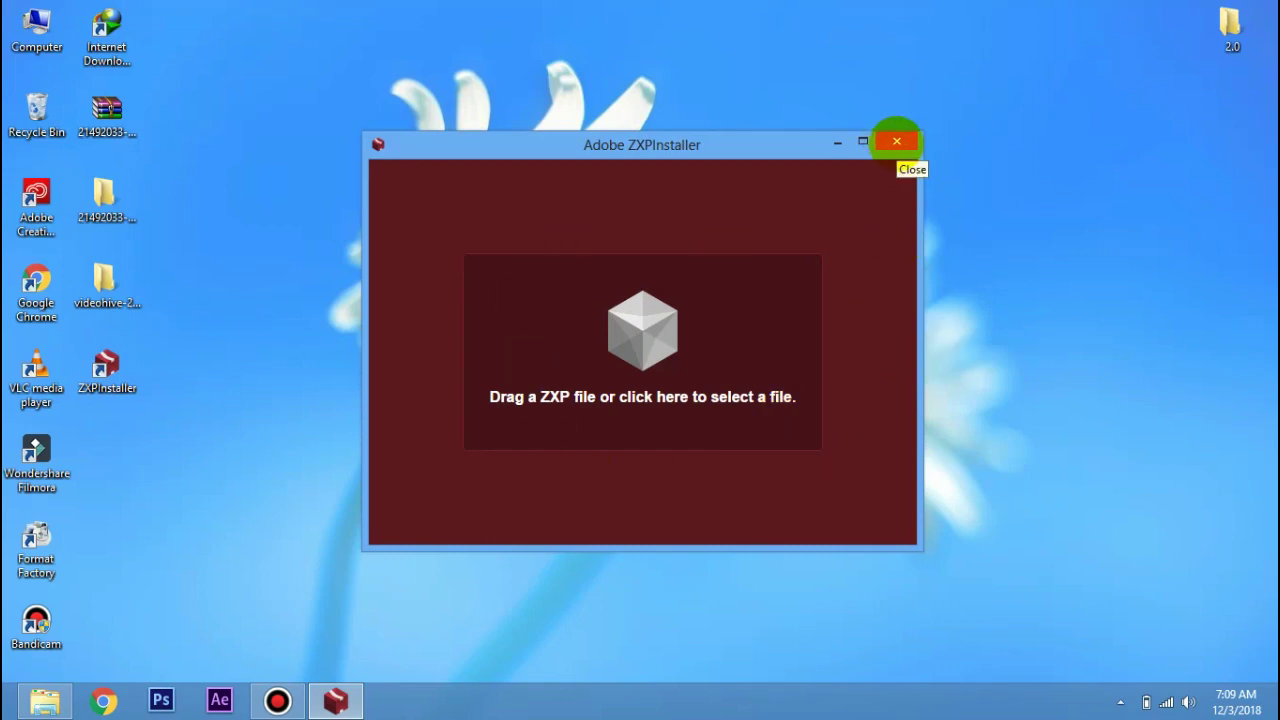
left_click(896, 141)
double_click(105, 282)
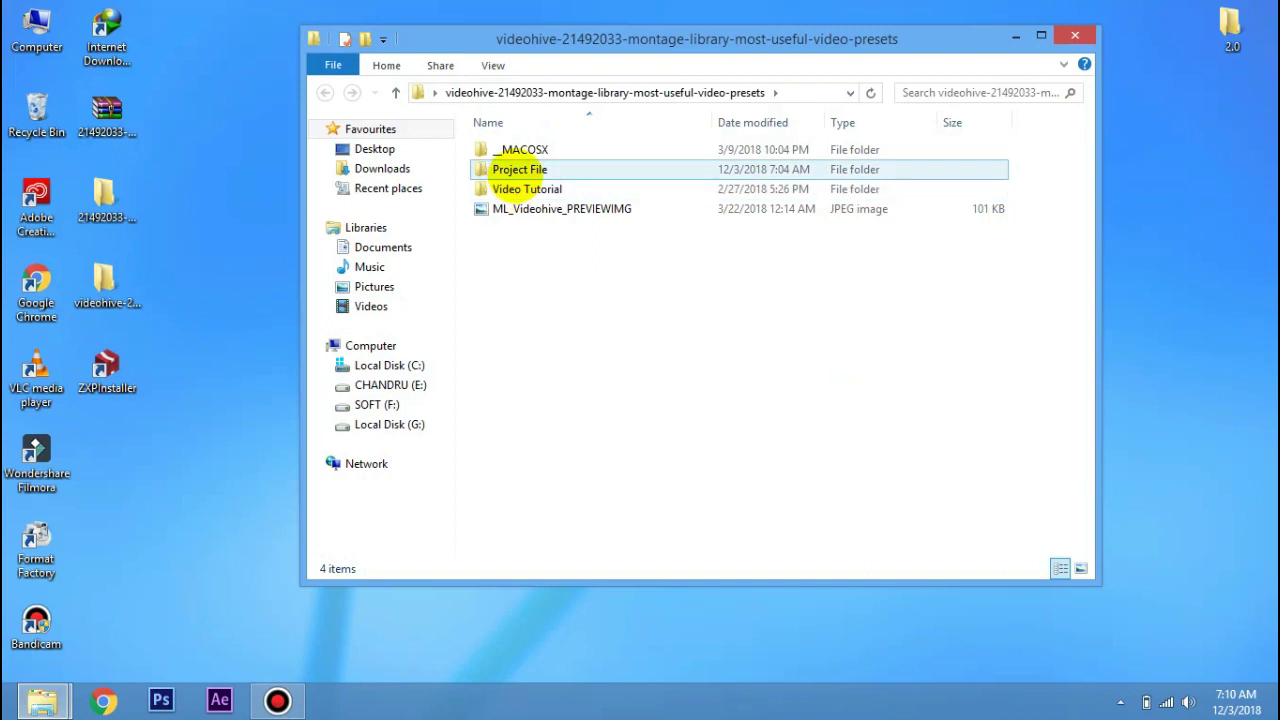
- Copy the three items from the Project File folder
double_click(519, 169)
left_click_drag(548, 257, 516, 140)
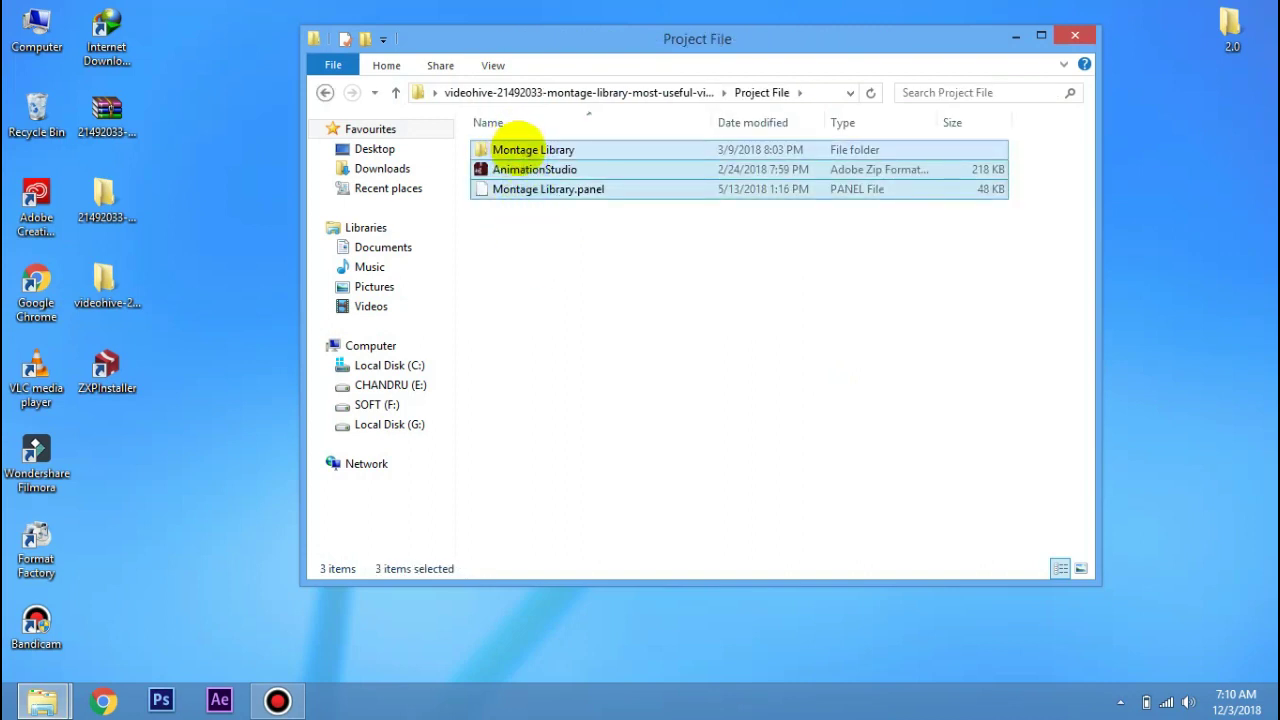
right_click(515, 142)
left_click(575, 427)
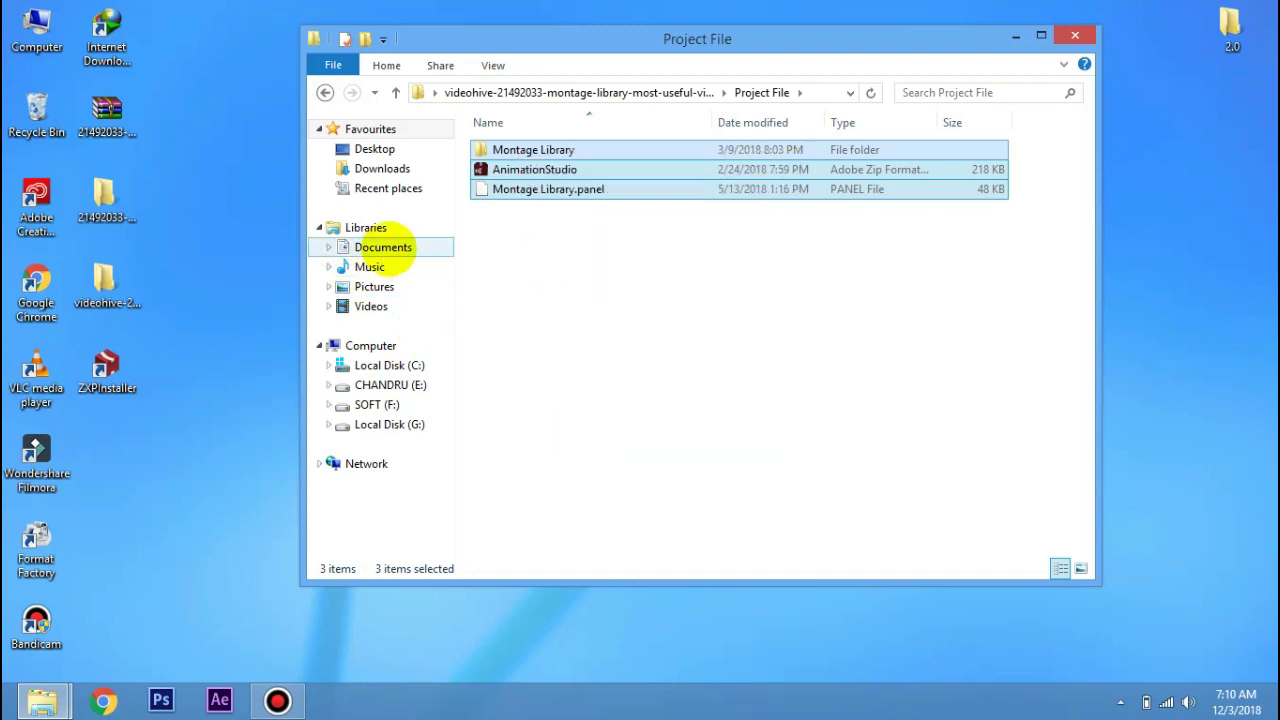
- Create an 'ANIMATION STUDIO' folder in Documents and paste the copied items into it
left_click(383, 247)
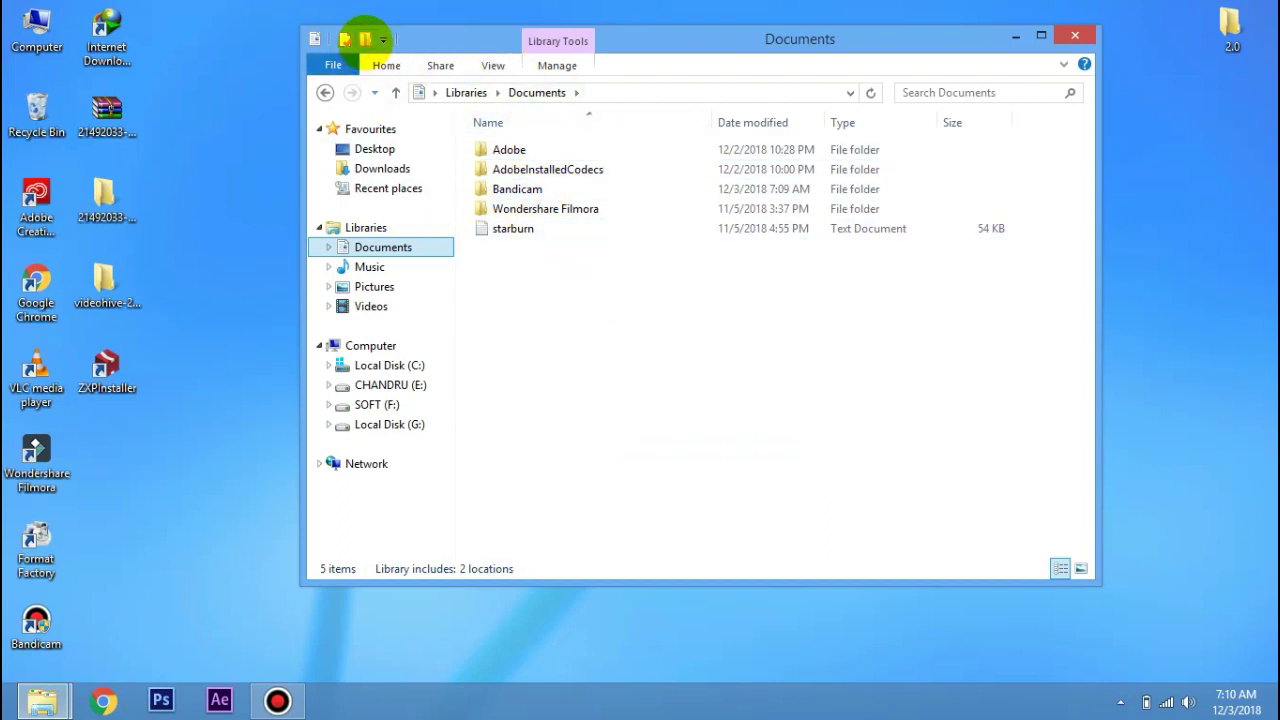
left_click(364, 38)
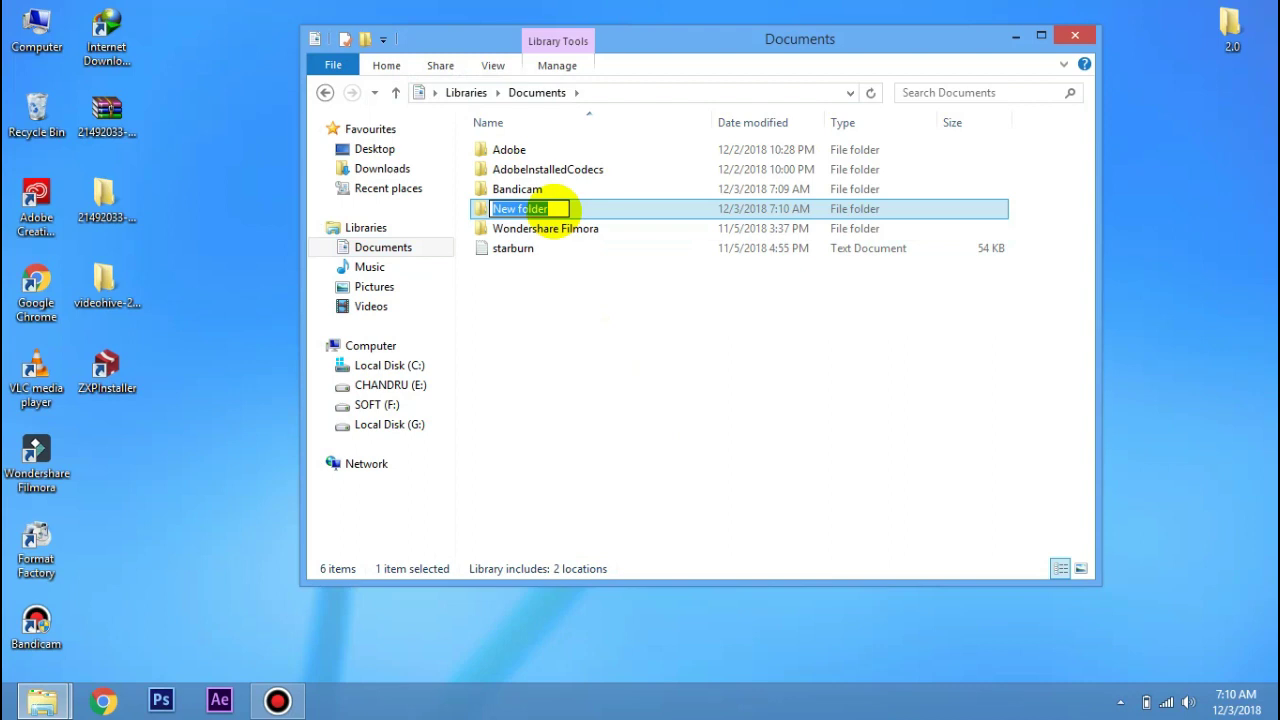
type("AN")
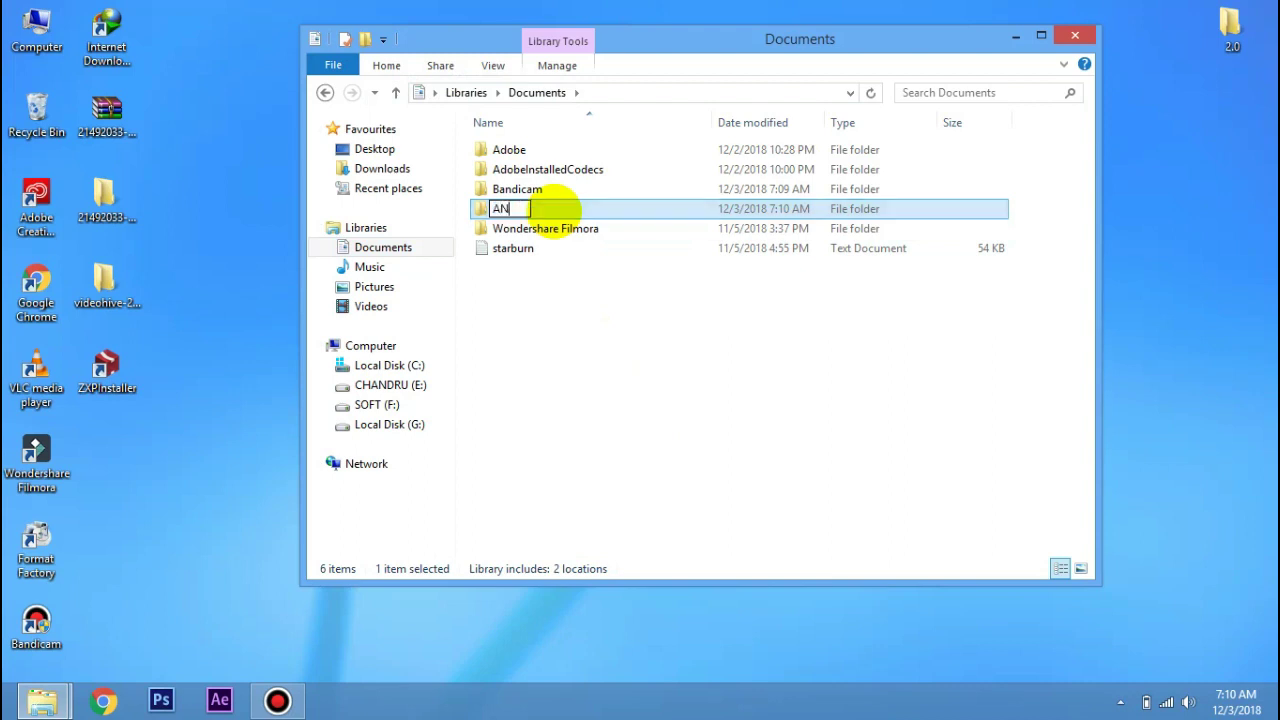
type("IMATION STUDIO")
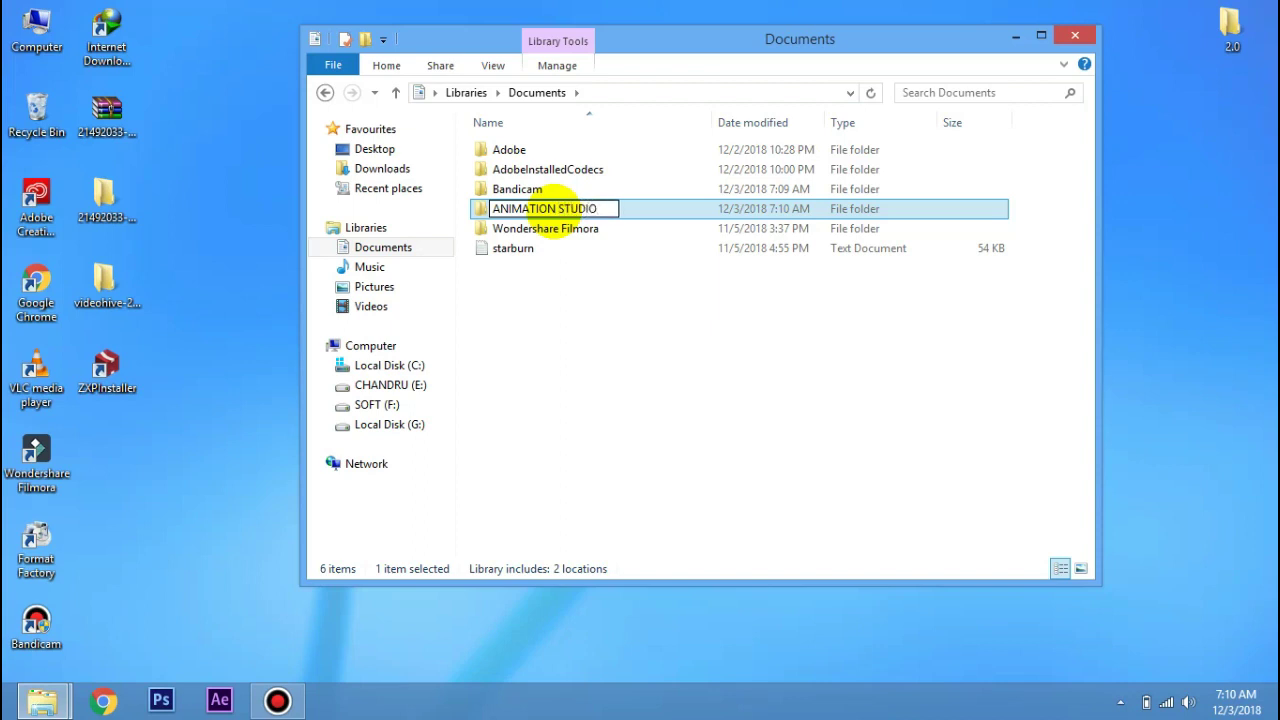
key("Return")
double_click(577, 188)
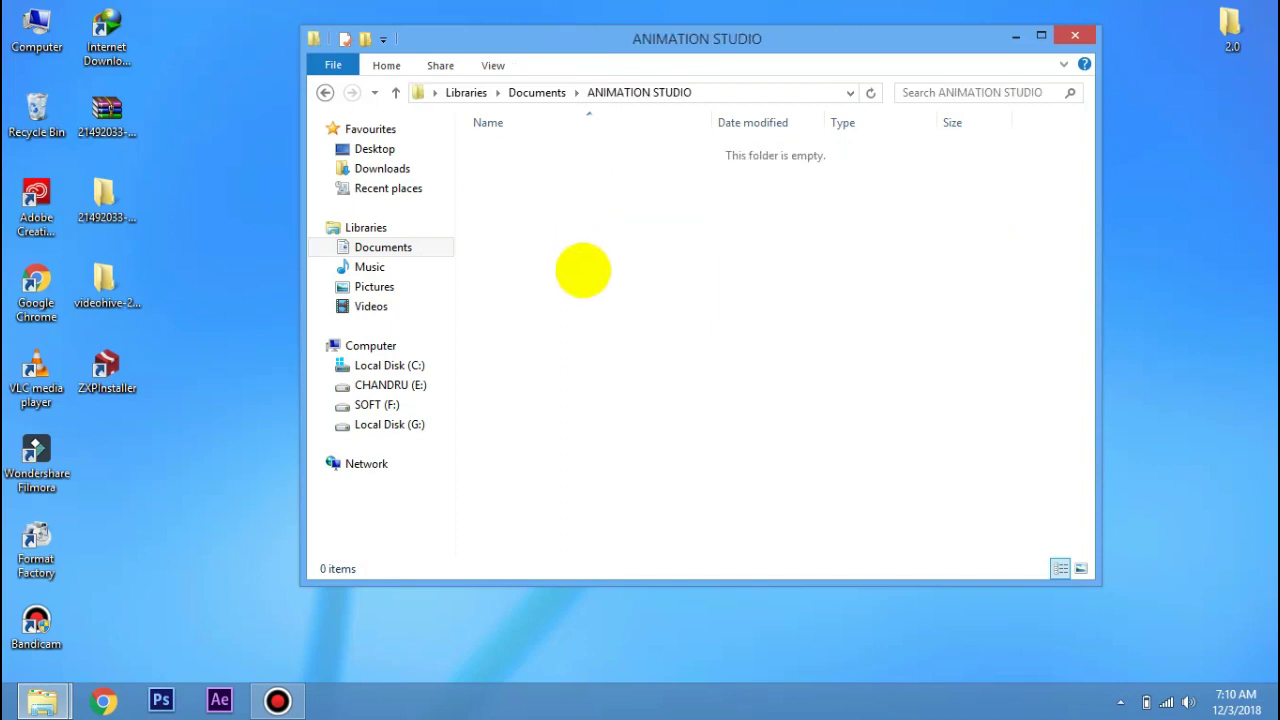
key("ctrl+v")
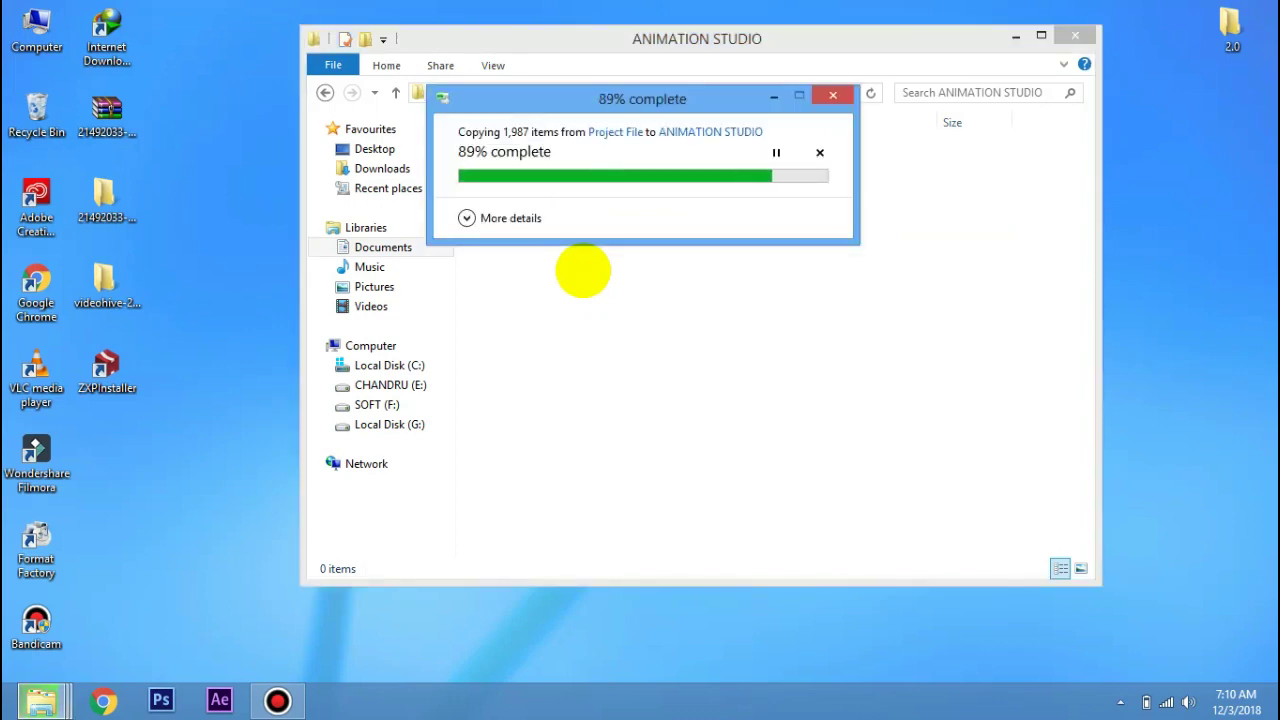
- Reopen the ANIMATION STUDIO folder from Documents and launch ZXPInstaller
left_click(393, 94)
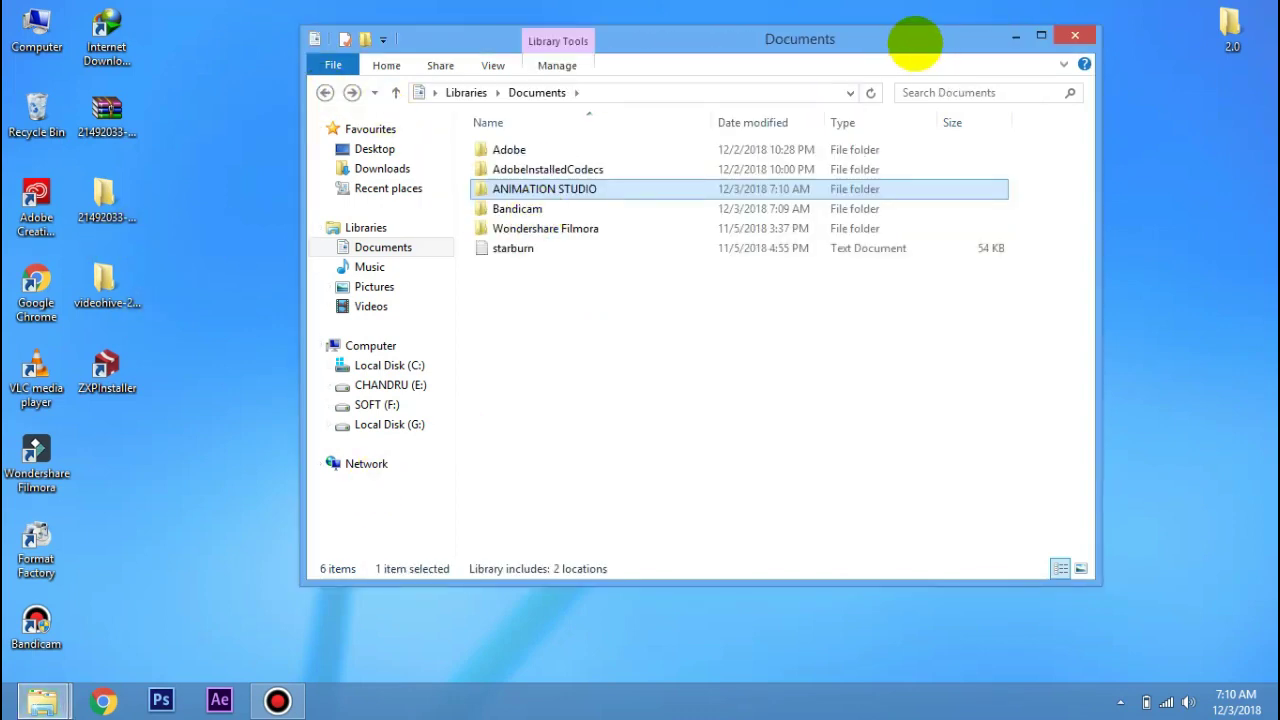
left_click_drag(914, 43, 935, 85)
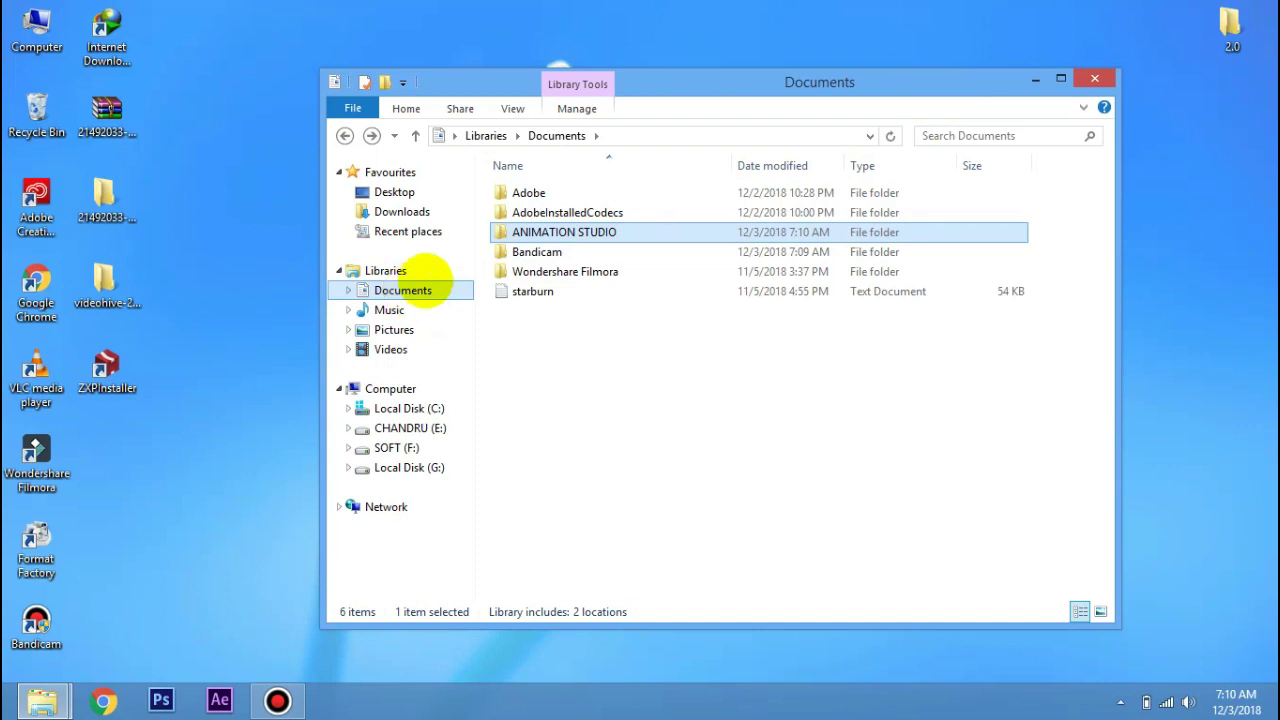
double_click(545, 234)
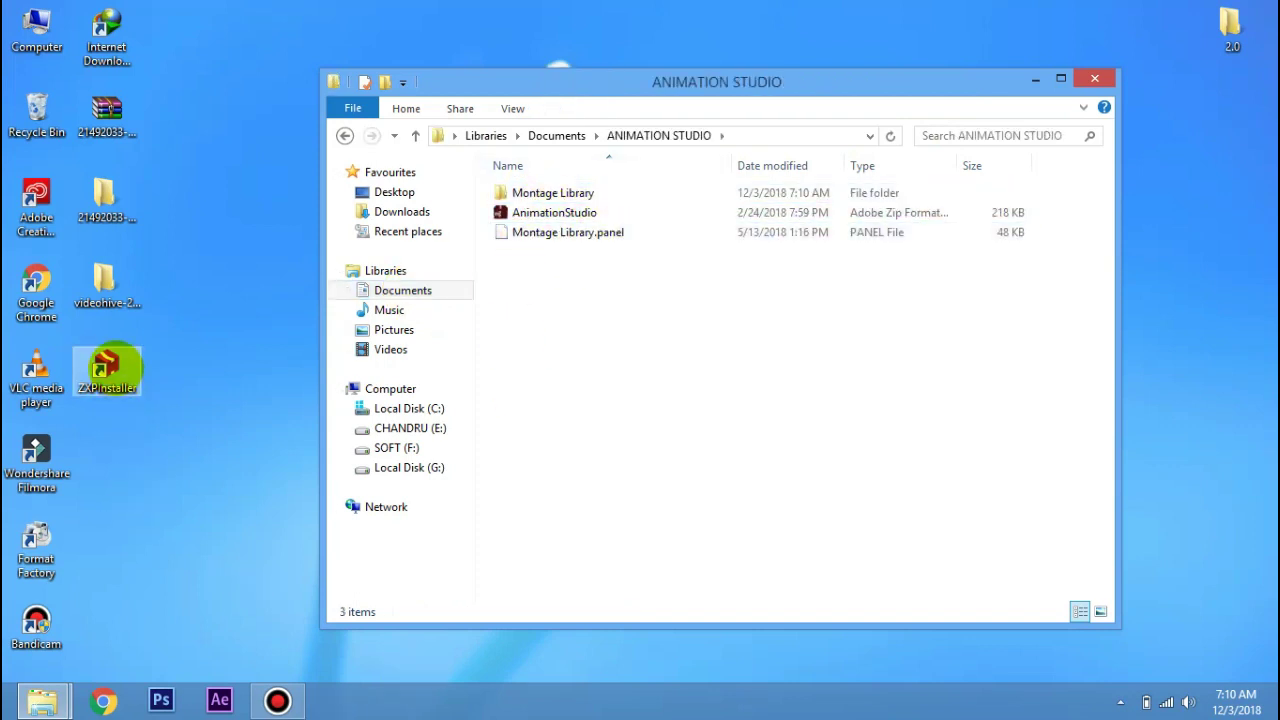
double_click(107, 368)
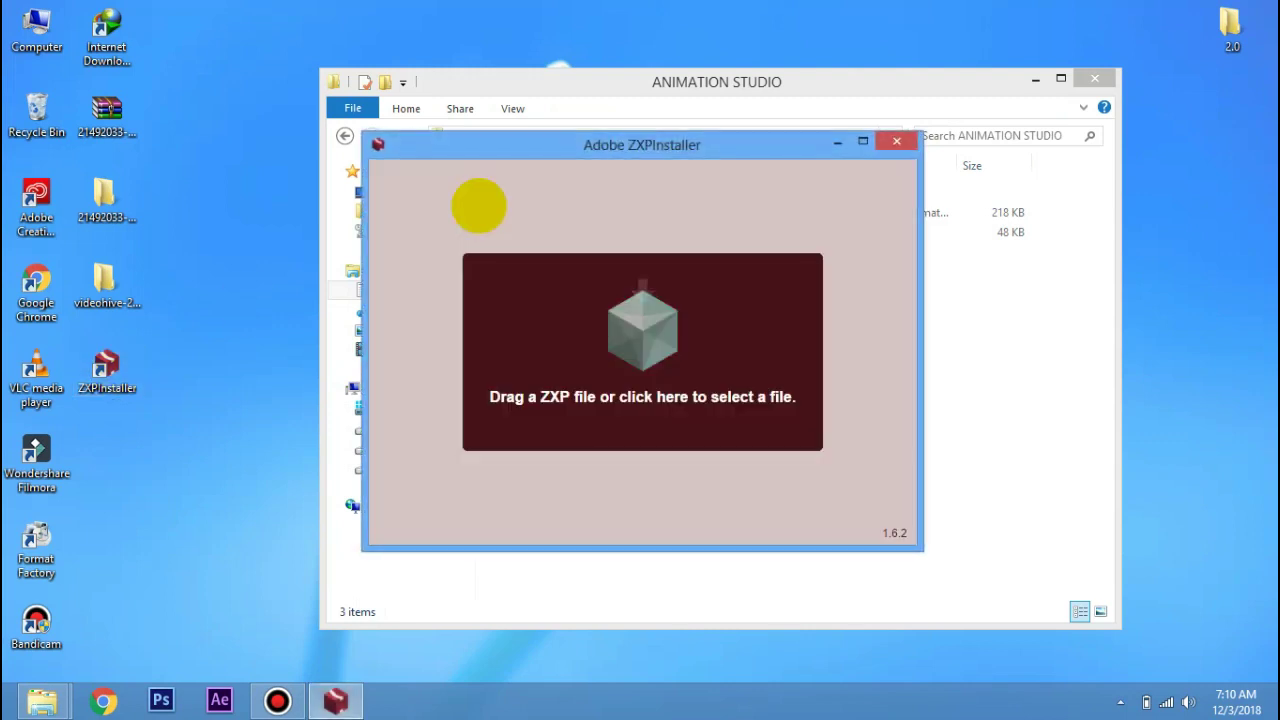
- Drop AnimationStudio.zxp into ZXPInstaller to install it, then close the installer
left_click_drag(626, 149, 621, 275)
left_click_drag(554, 212, 657, 462)
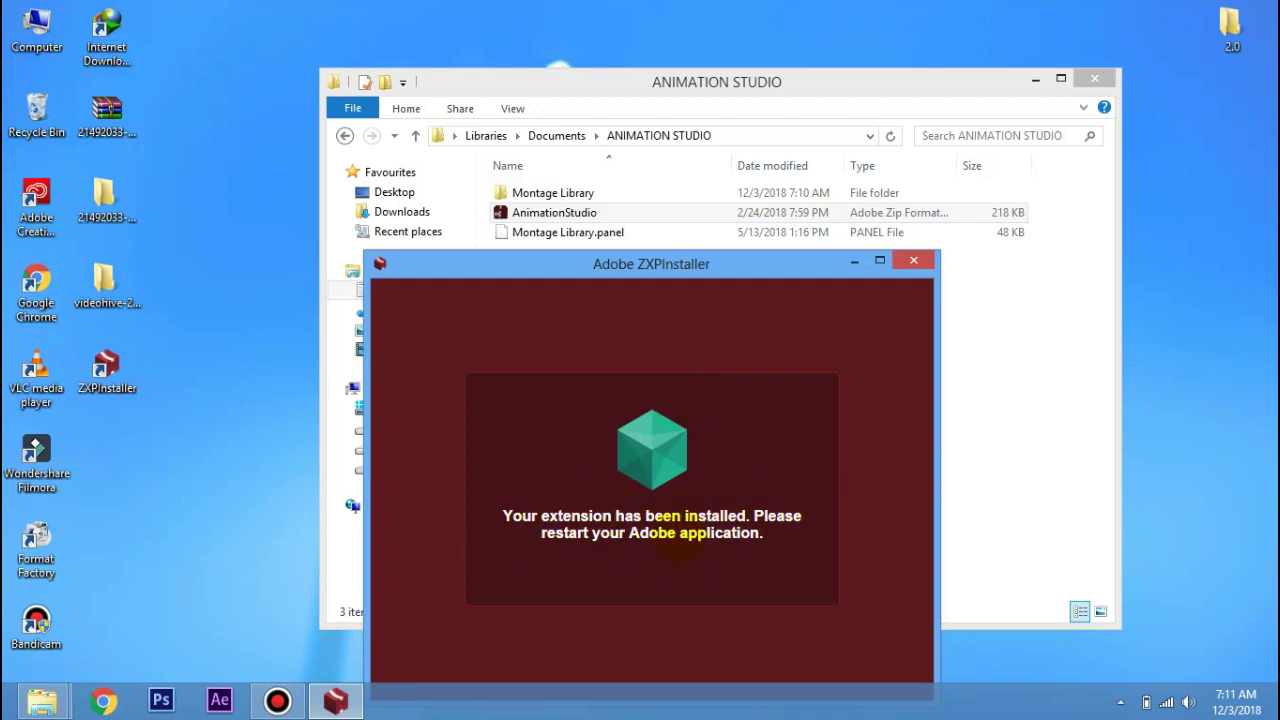
left_click_drag(640, 263, 650, 178)
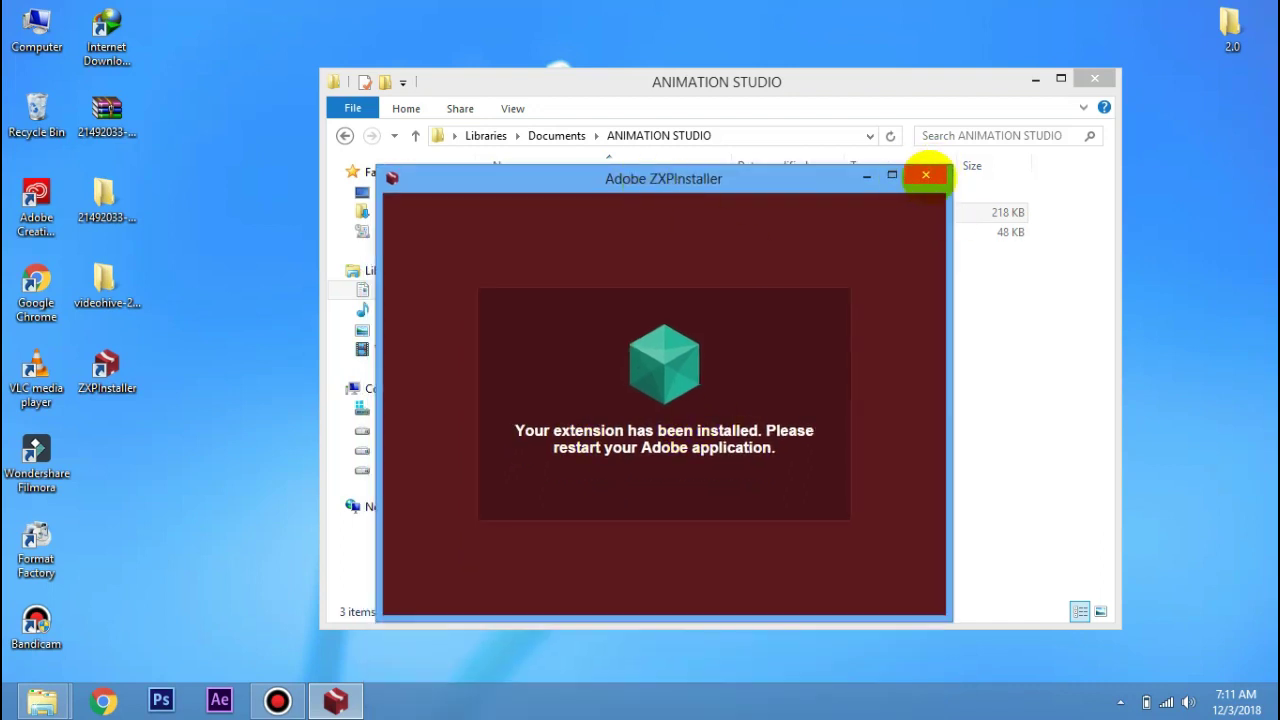
left_click(926, 176)
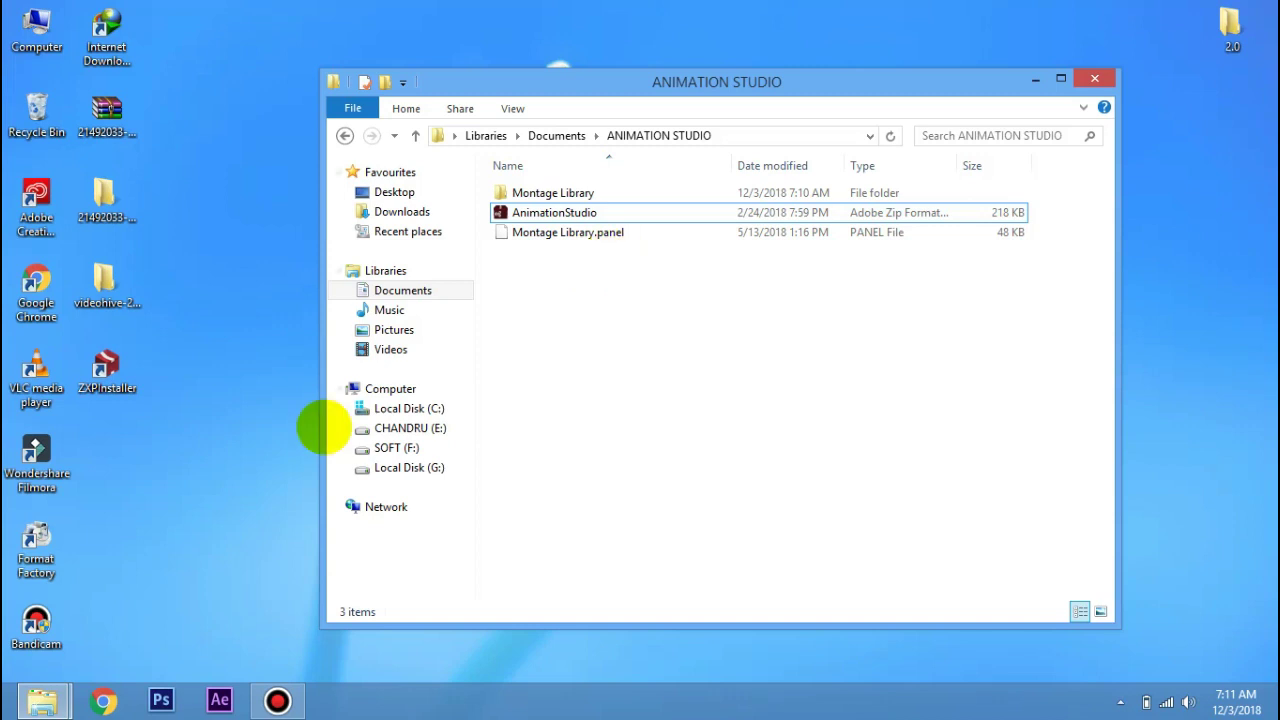
- Show the desktop with Win+D and refresh it
key("super+d")
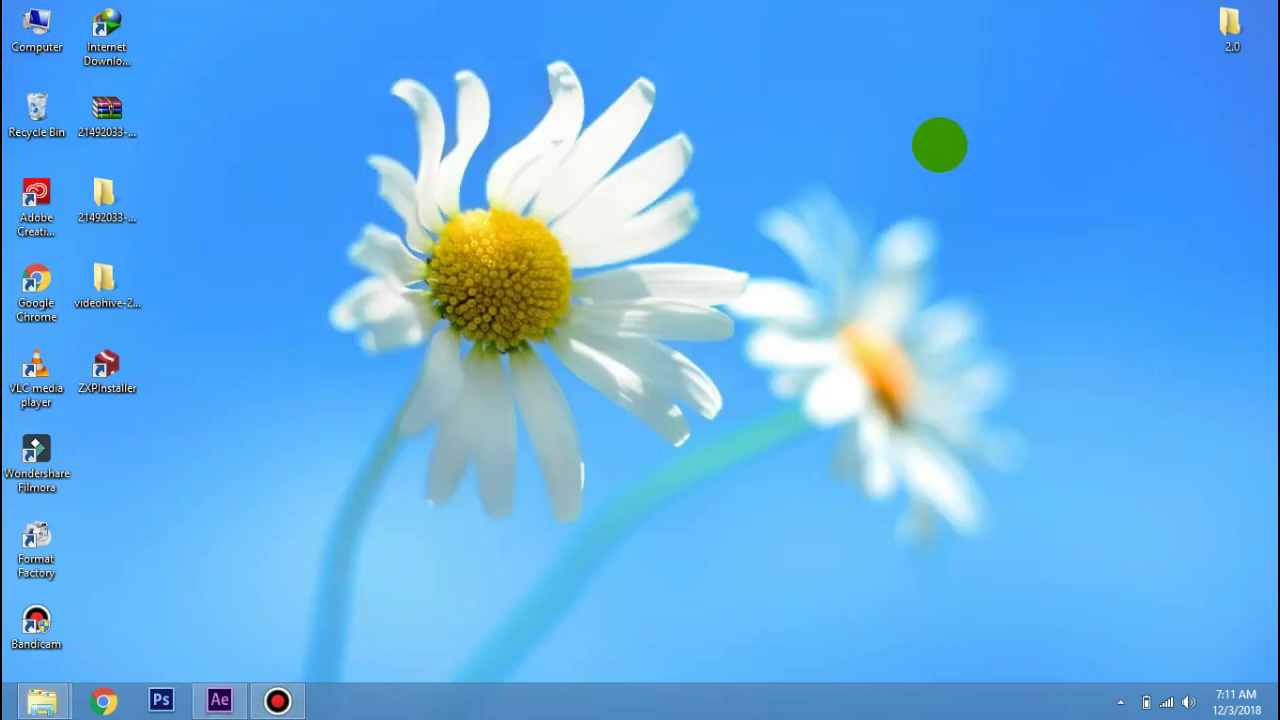
right_click(914, 121)
left_click(943, 171)
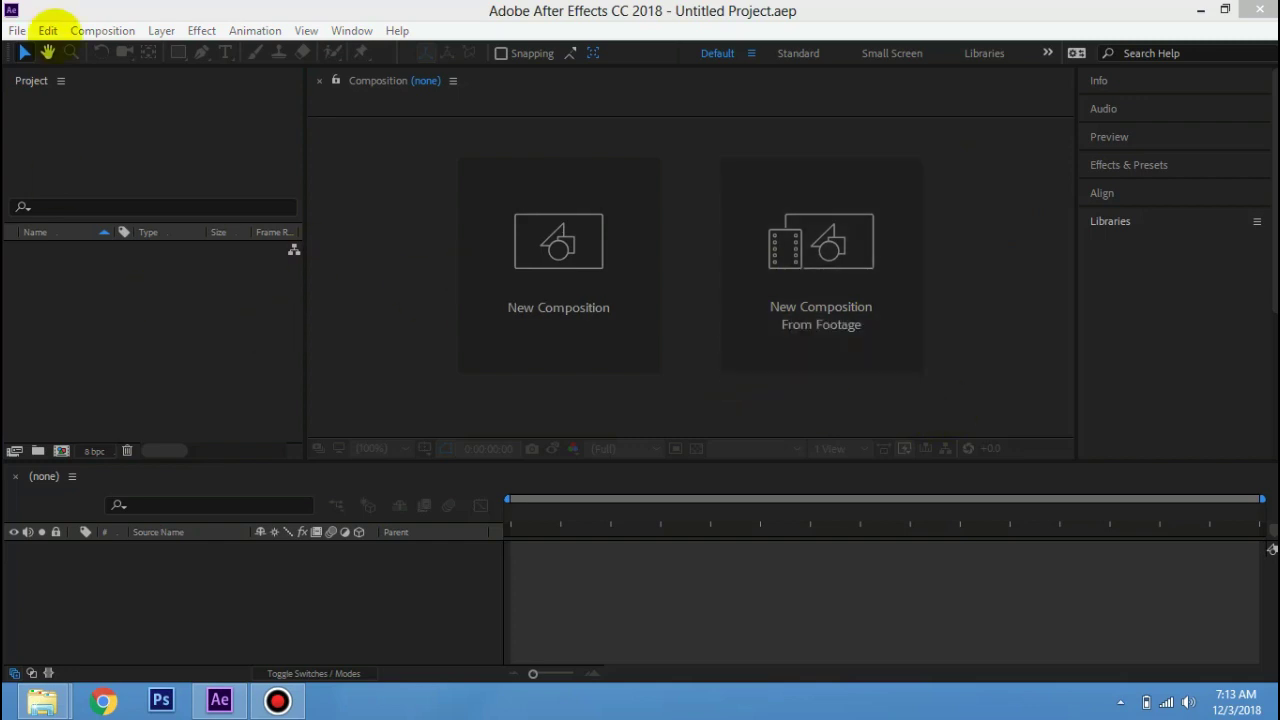
- Start a new project and add a composition with the default settings
left_click(17, 30)
mouse_move(34, 46)
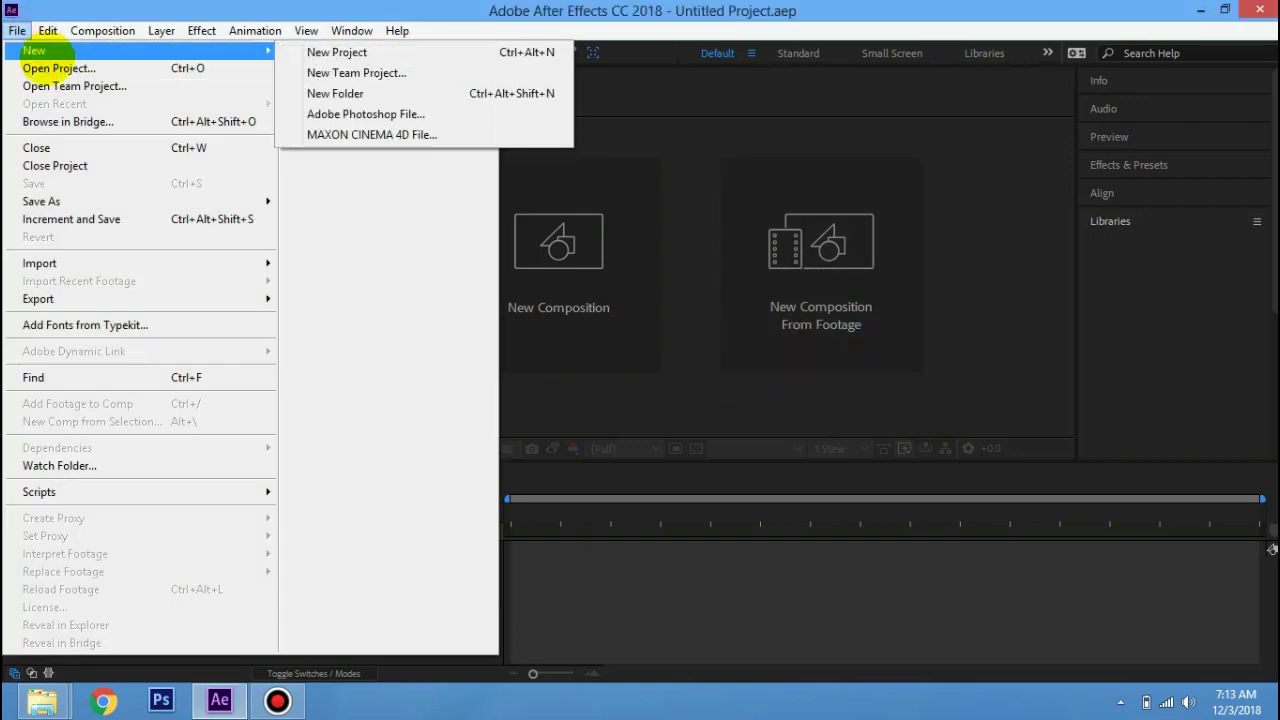
left_click(340, 129)
key("ctrl+n")
left_click(768, 566)
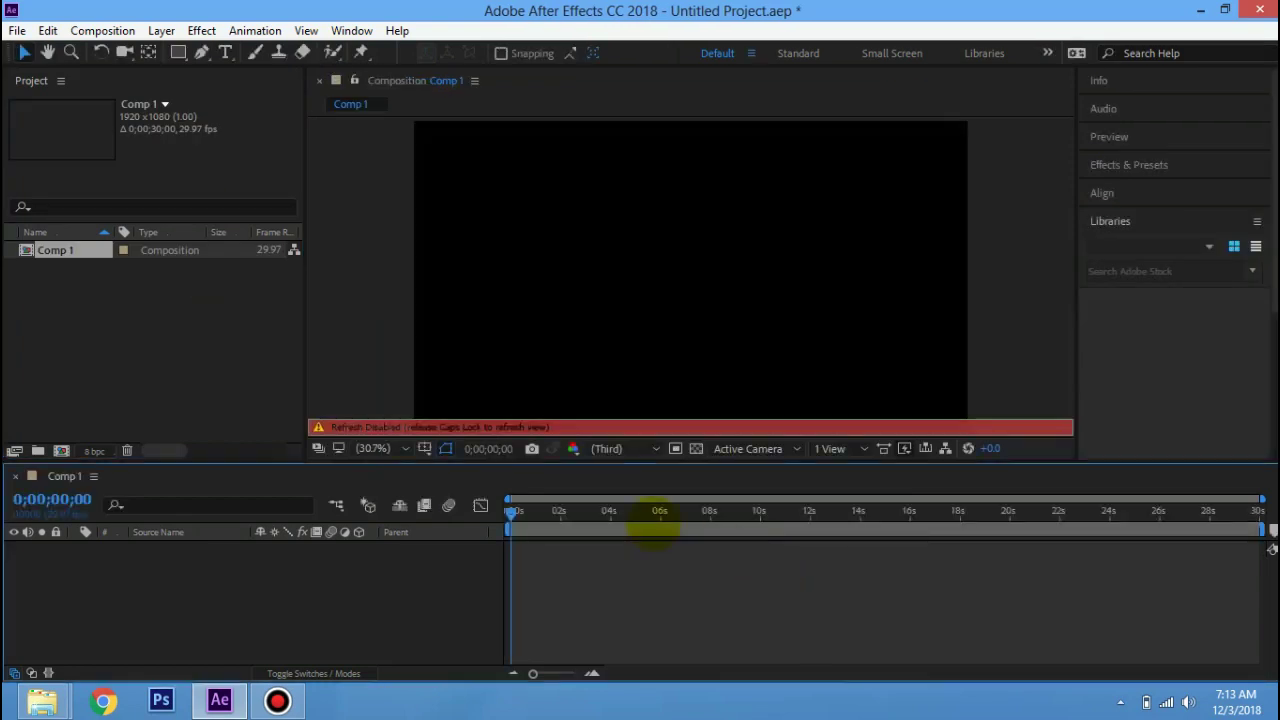
key("Caps_Lock")
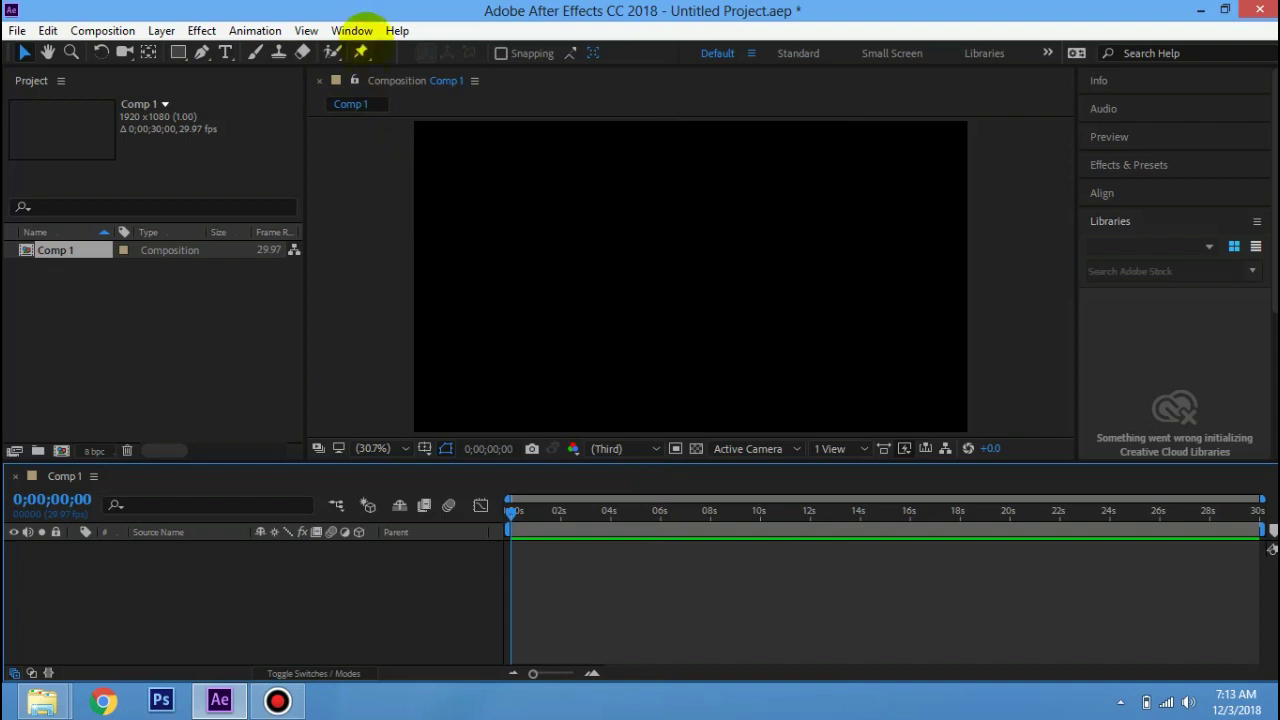
- Open the Animation Studio panel from Window > Extensions
left_click(352, 30)
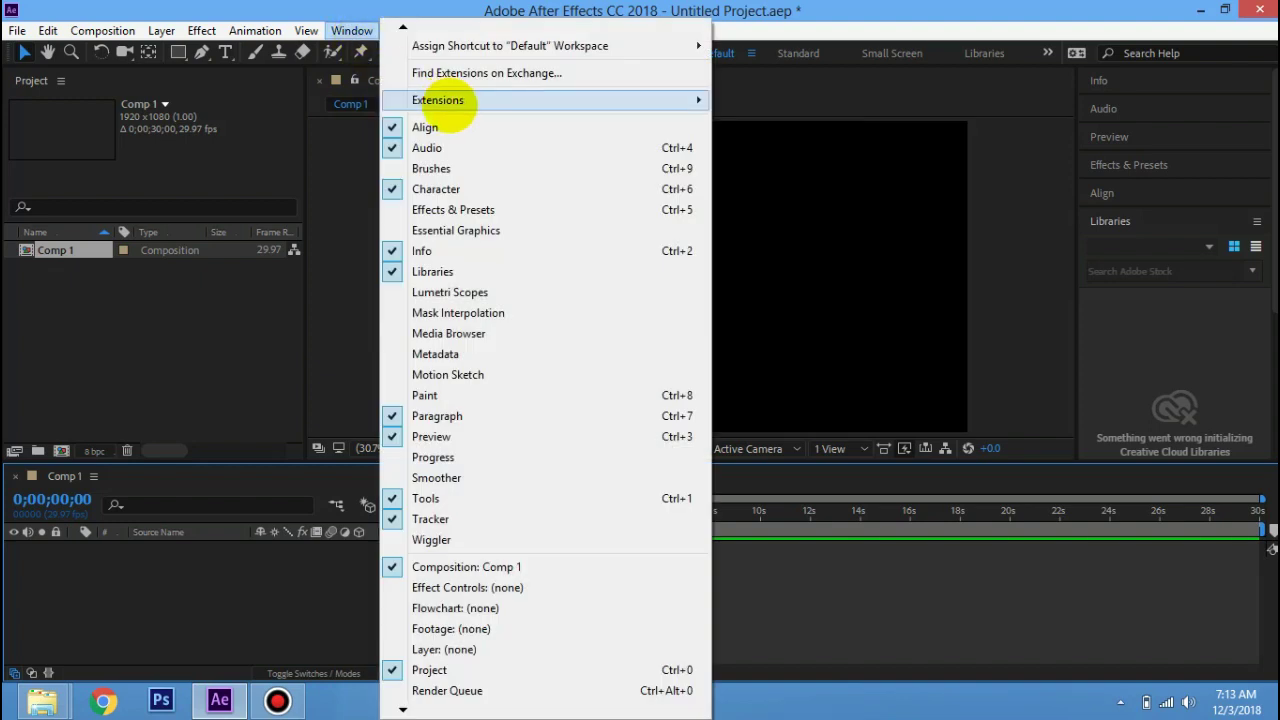
mouse_move(446, 105)
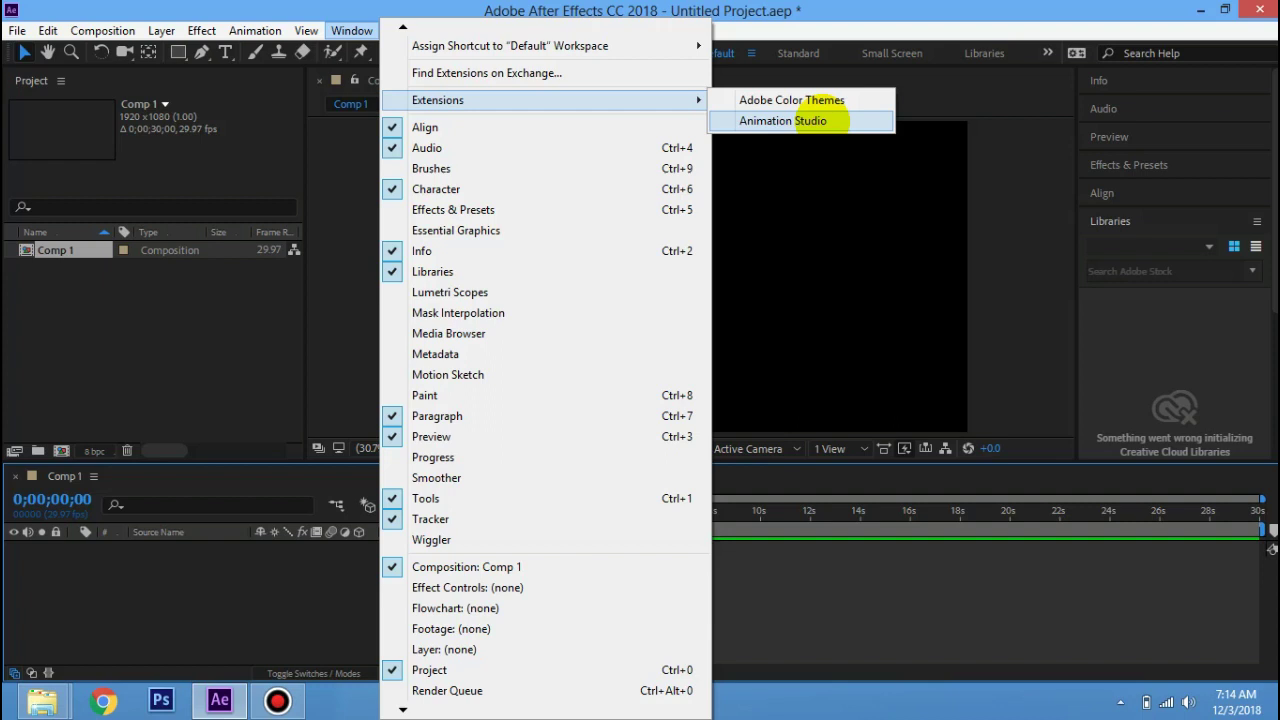
left_click(833, 120)
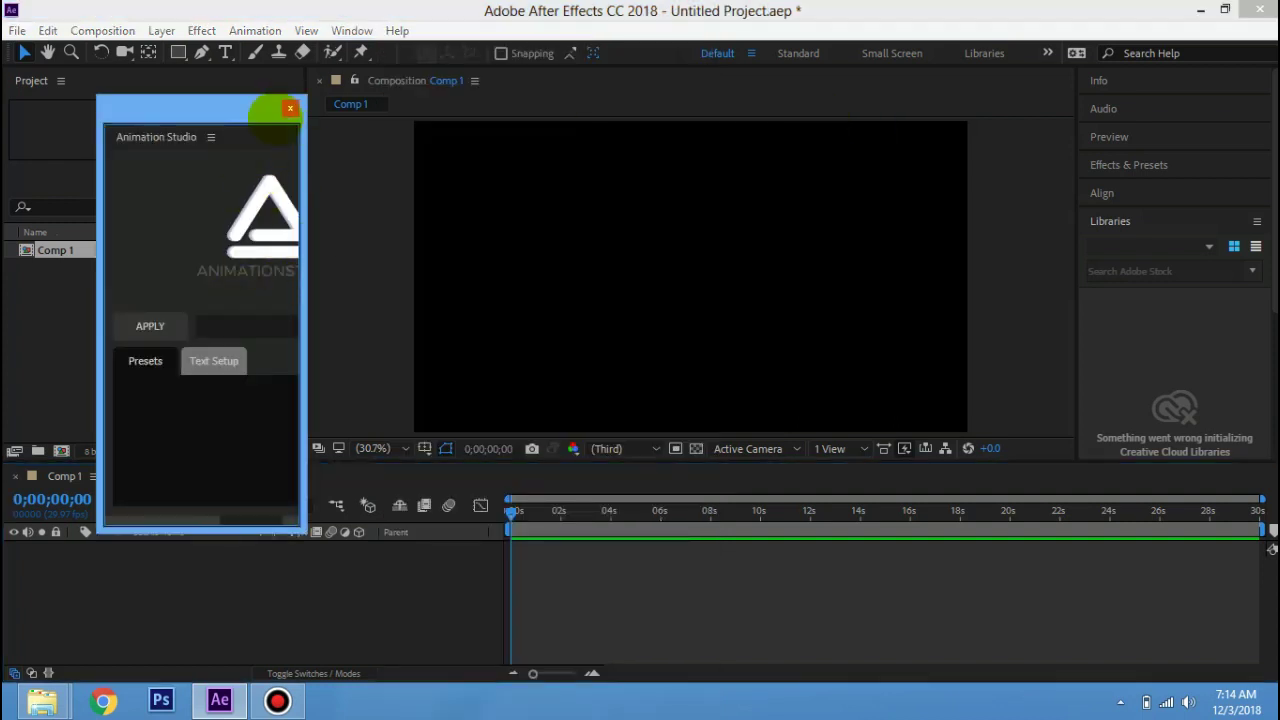
- Attempt a preset pack install from Animation Studio's install page and dismiss the Script Alert
left_click(290, 327)
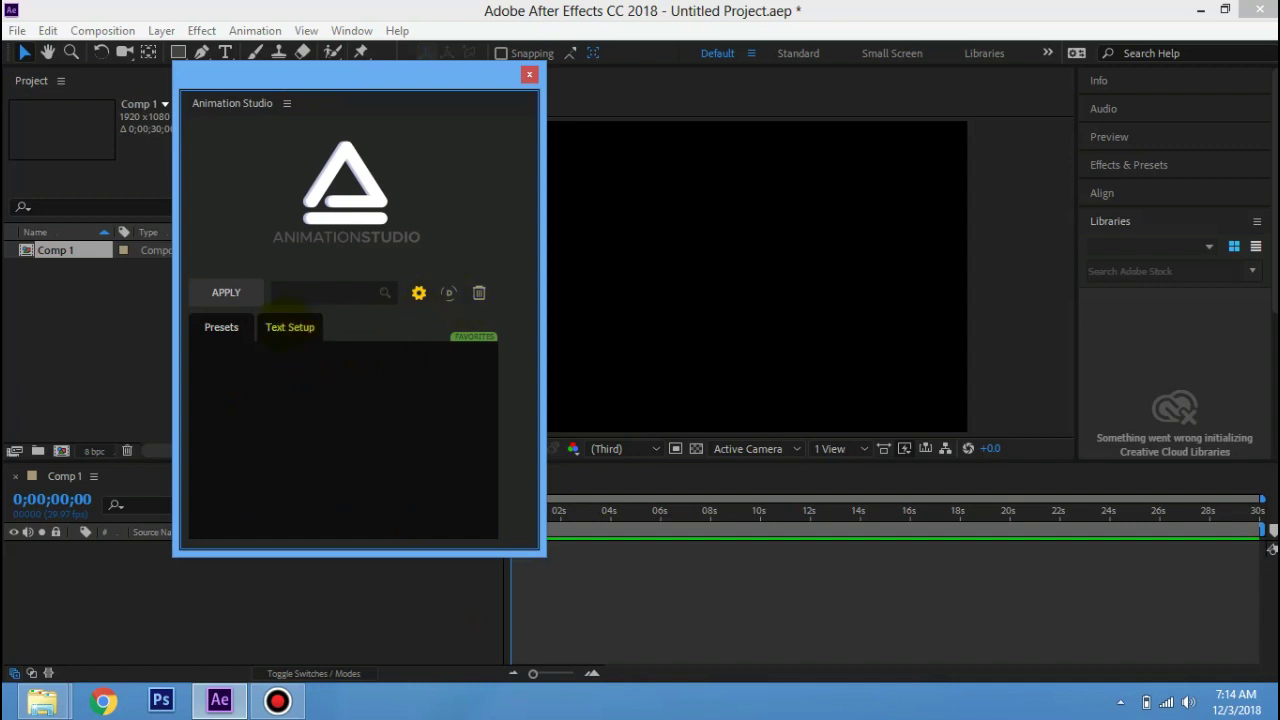
left_click(221, 327)
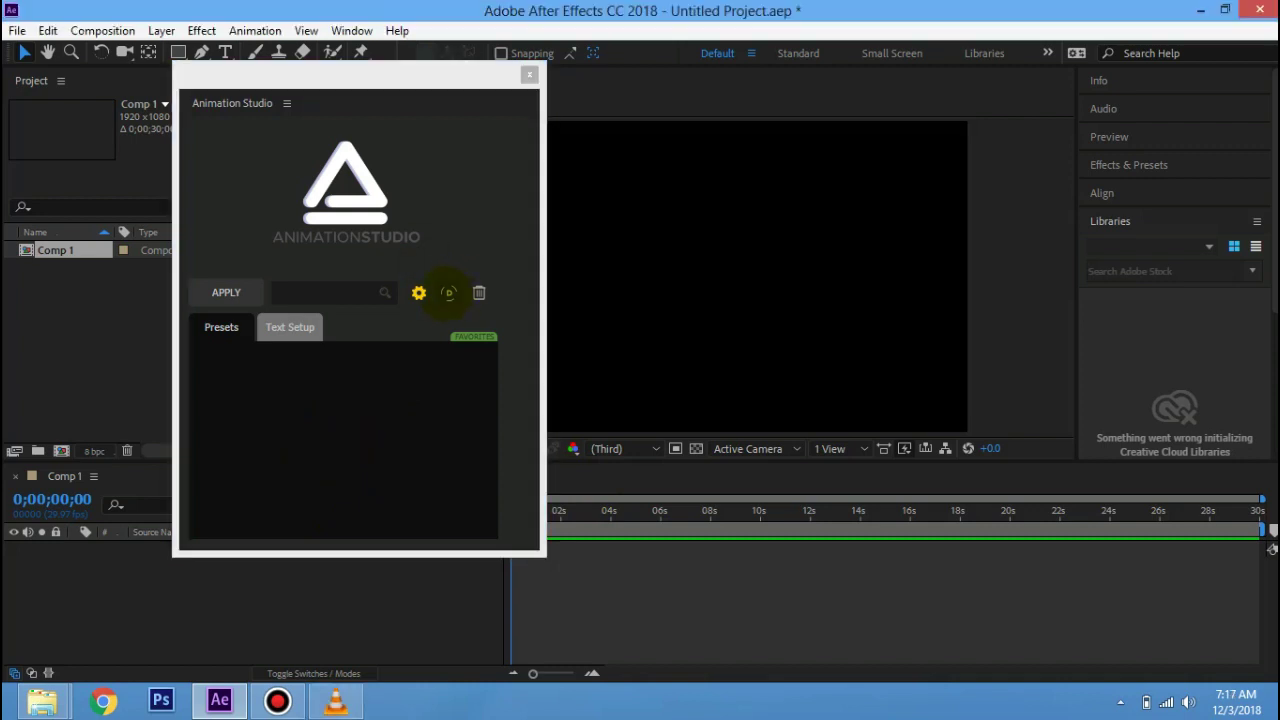
left_click(449, 292)
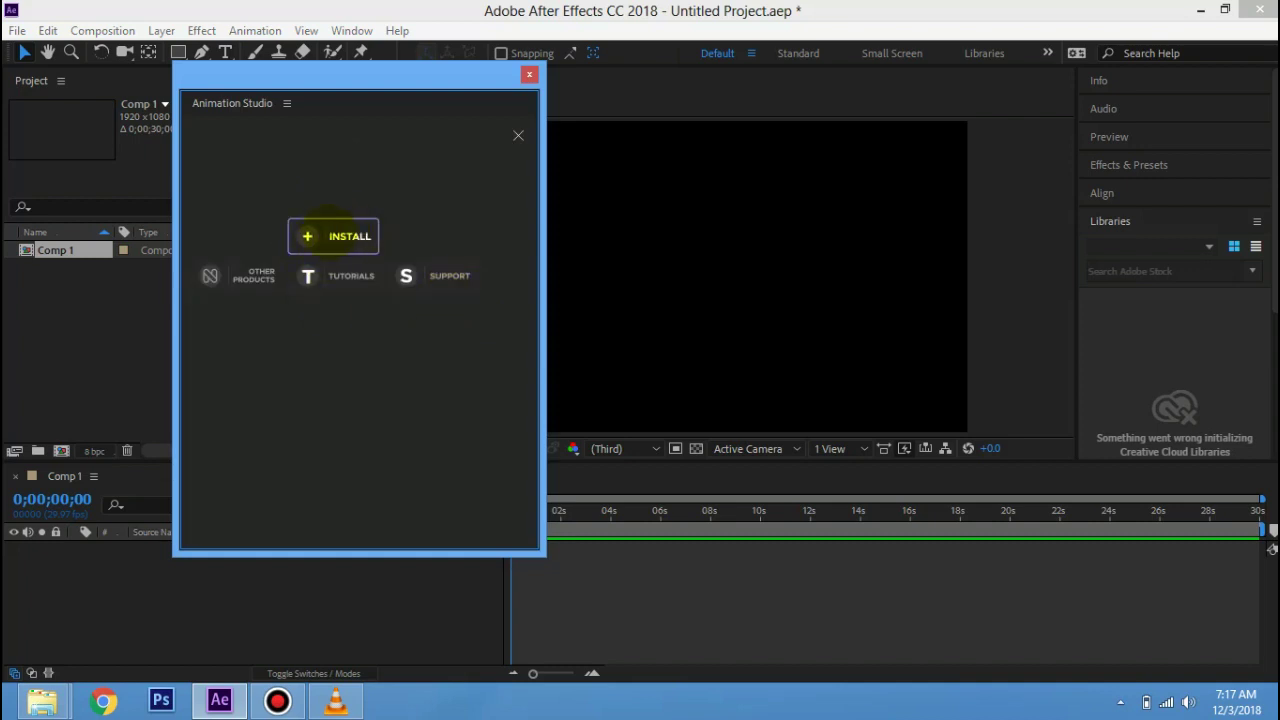
left_click(333, 236)
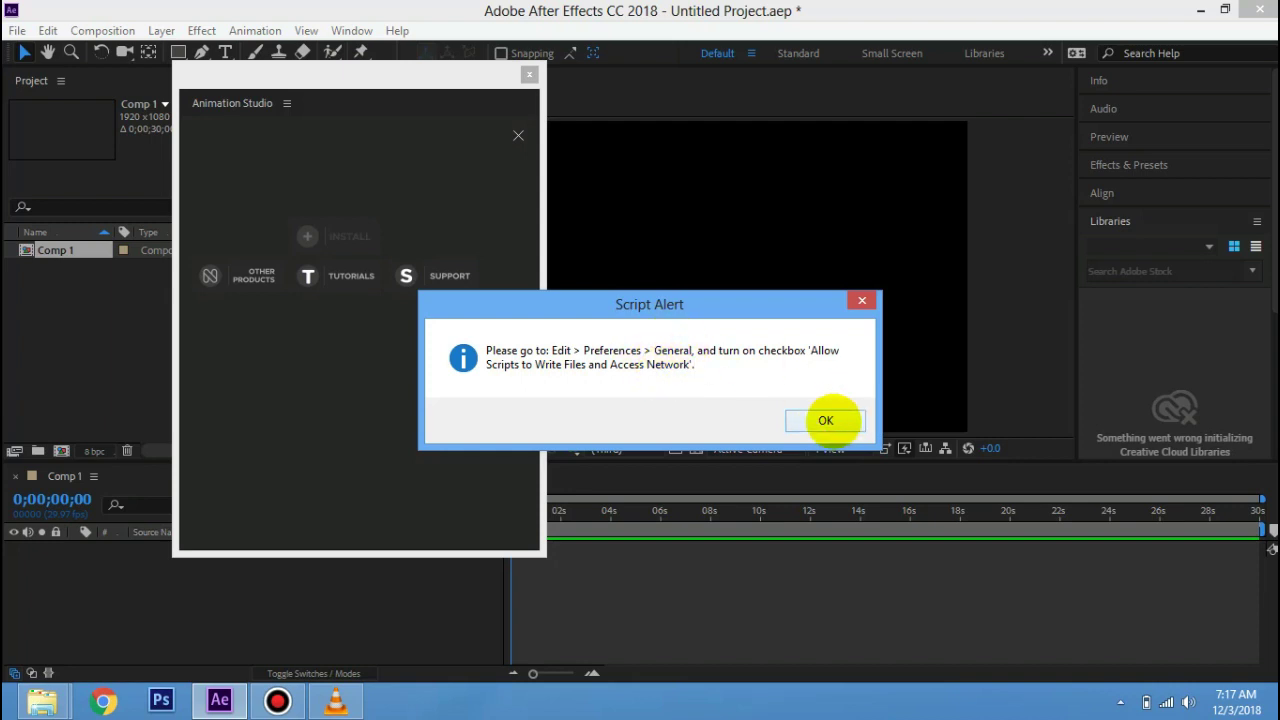
left_click(825, 420)
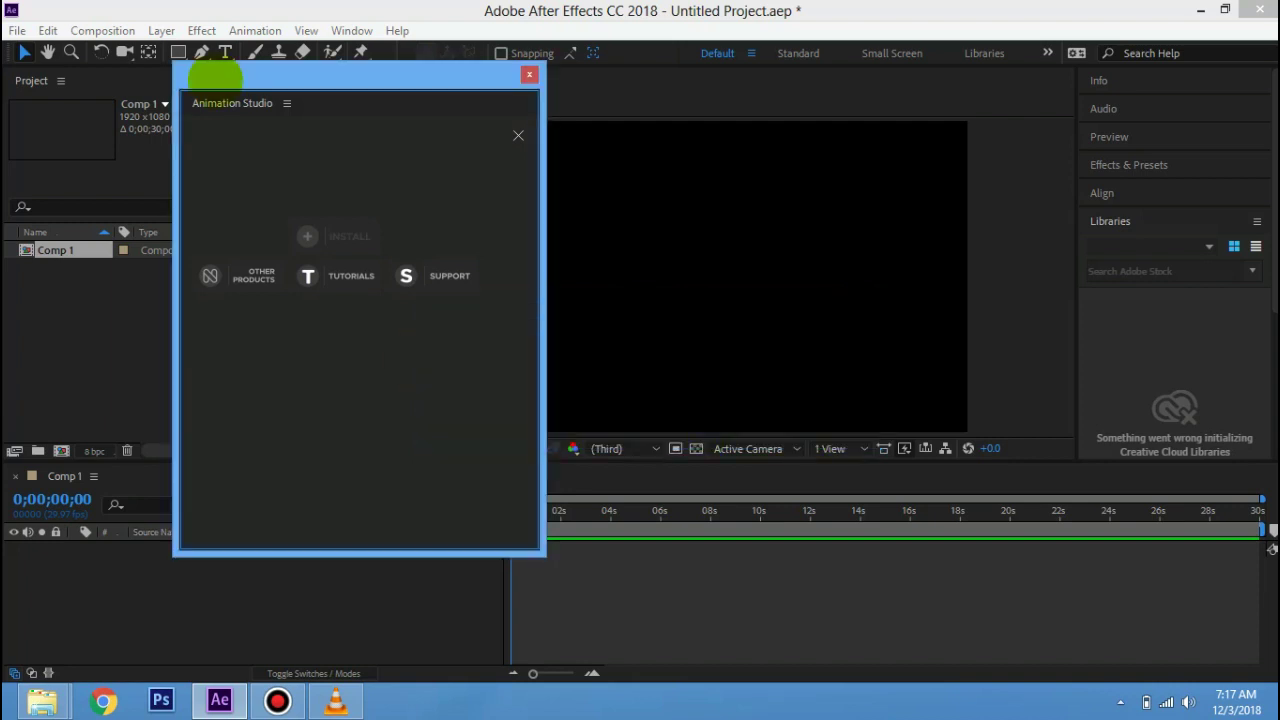
- Enable 'Allow Scripts to Write Files and Access Network' in General Preferences
left_click_drag(264, 75, 900, 112)
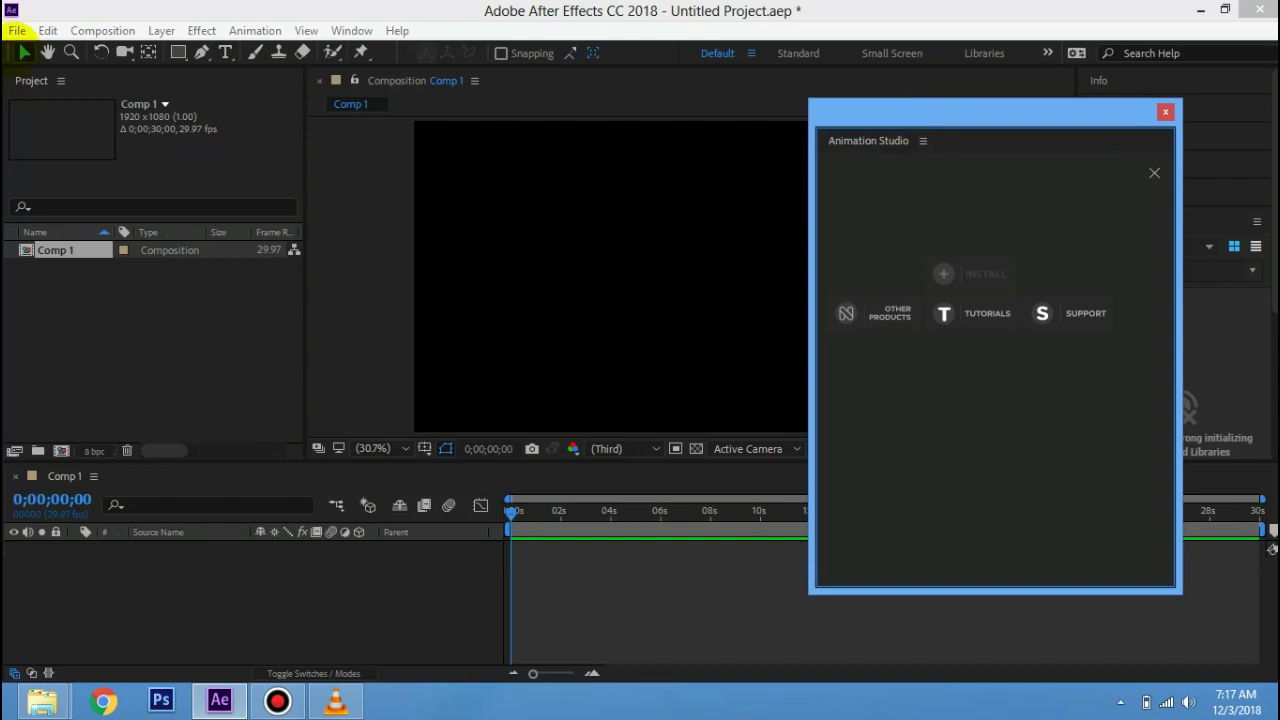
left_click(47, 30)
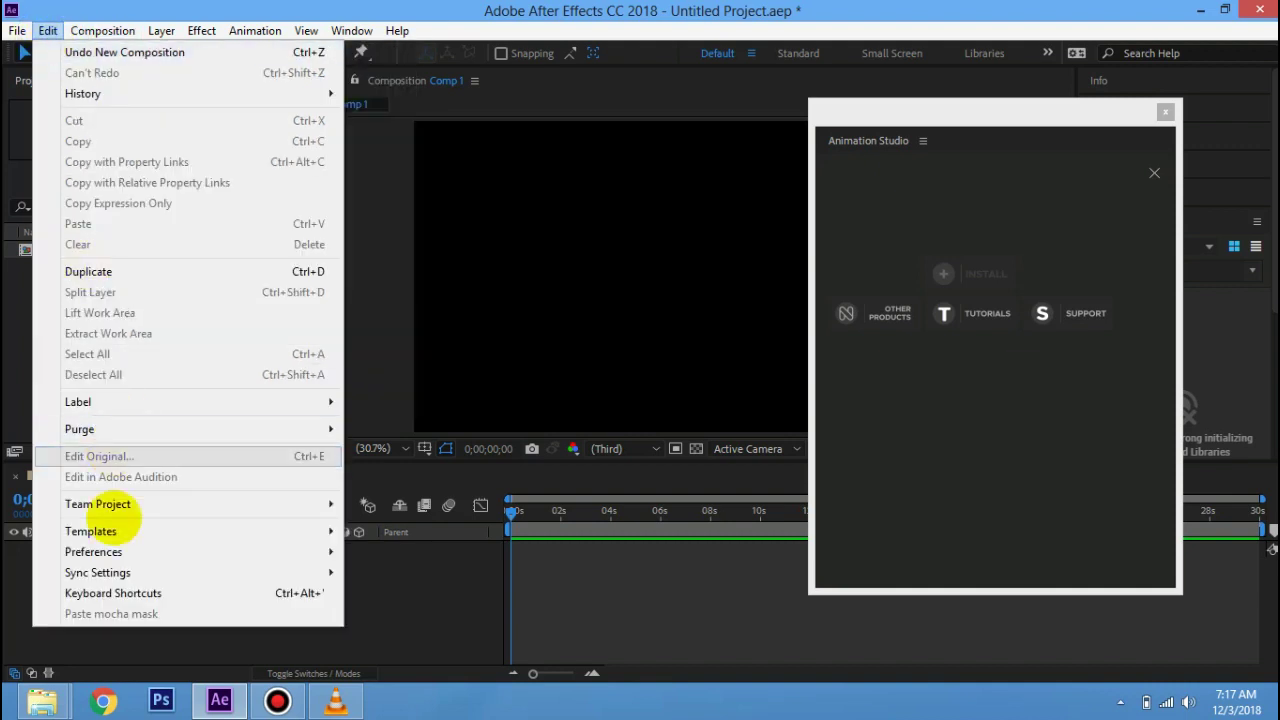
mouse_move(114, 551)
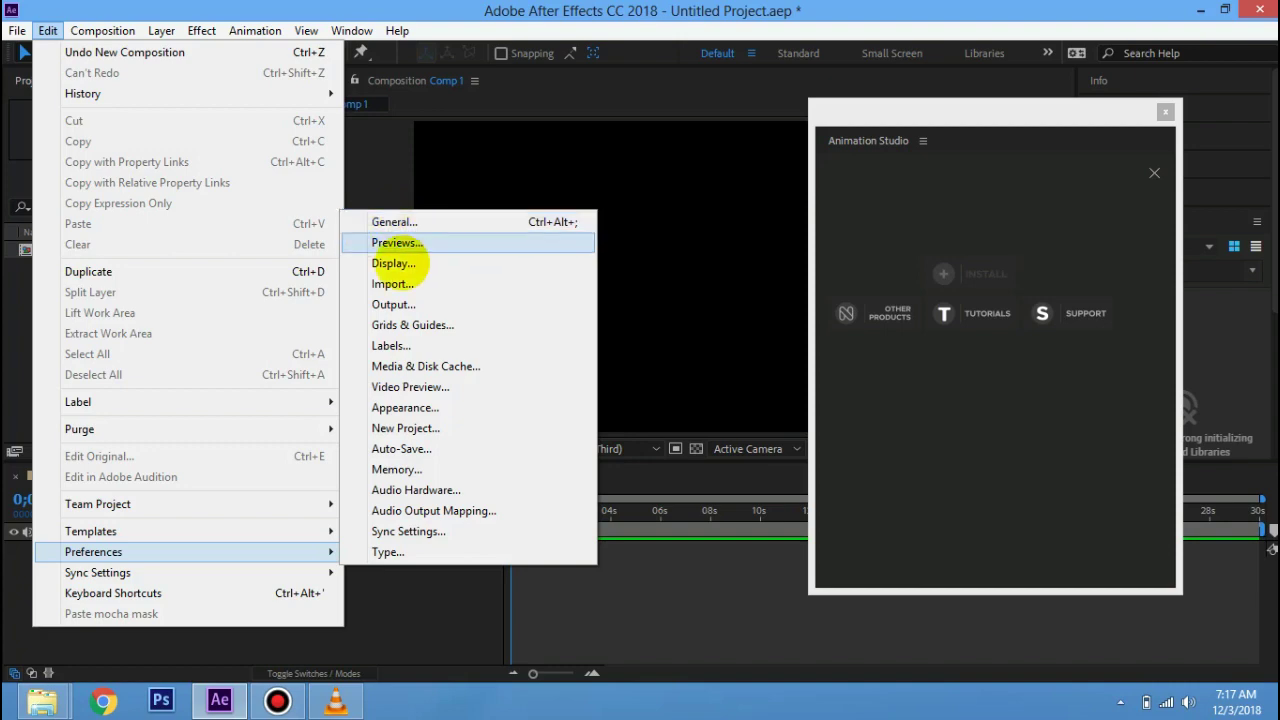
left_click(395, 222)
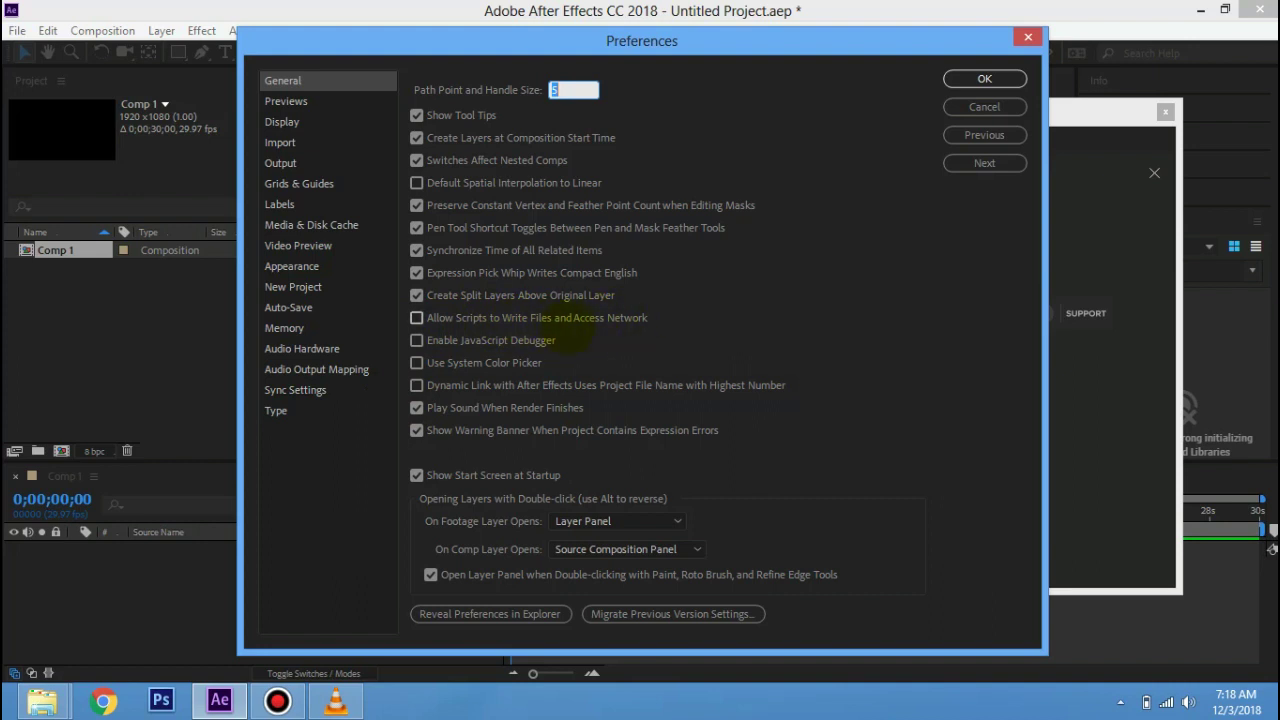
left_click(416, 317)
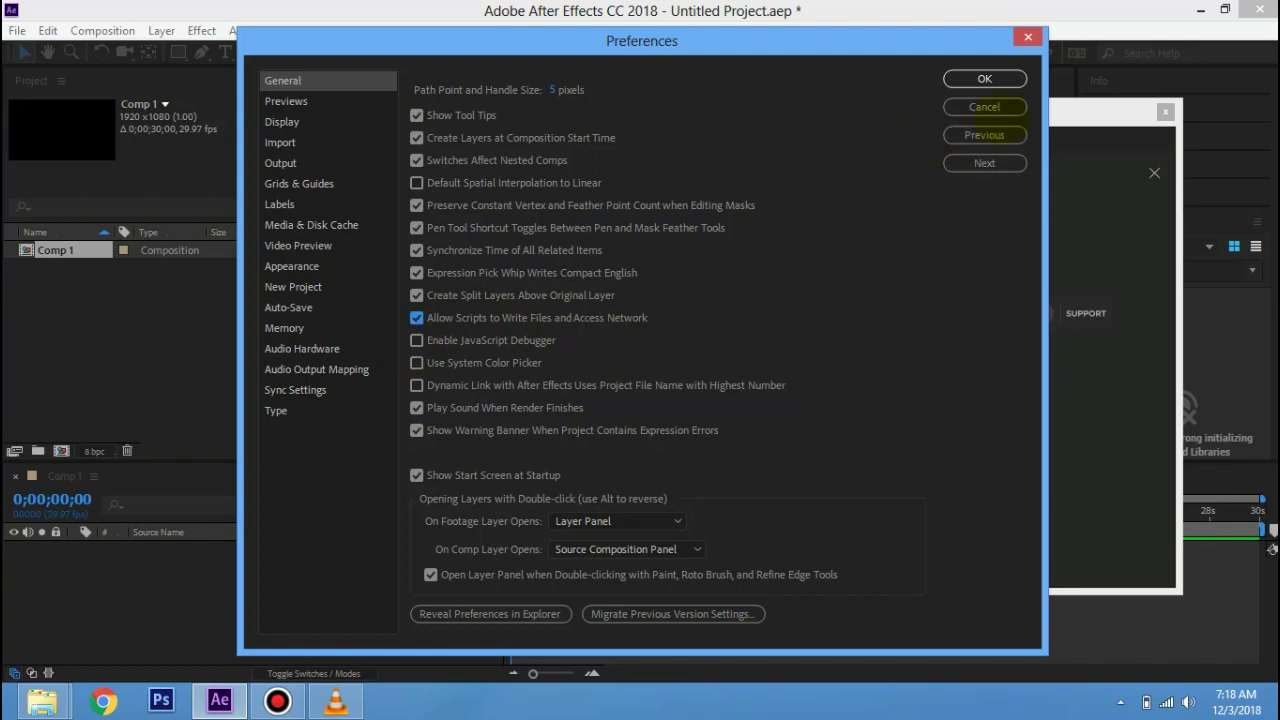
left_click(985, 78)
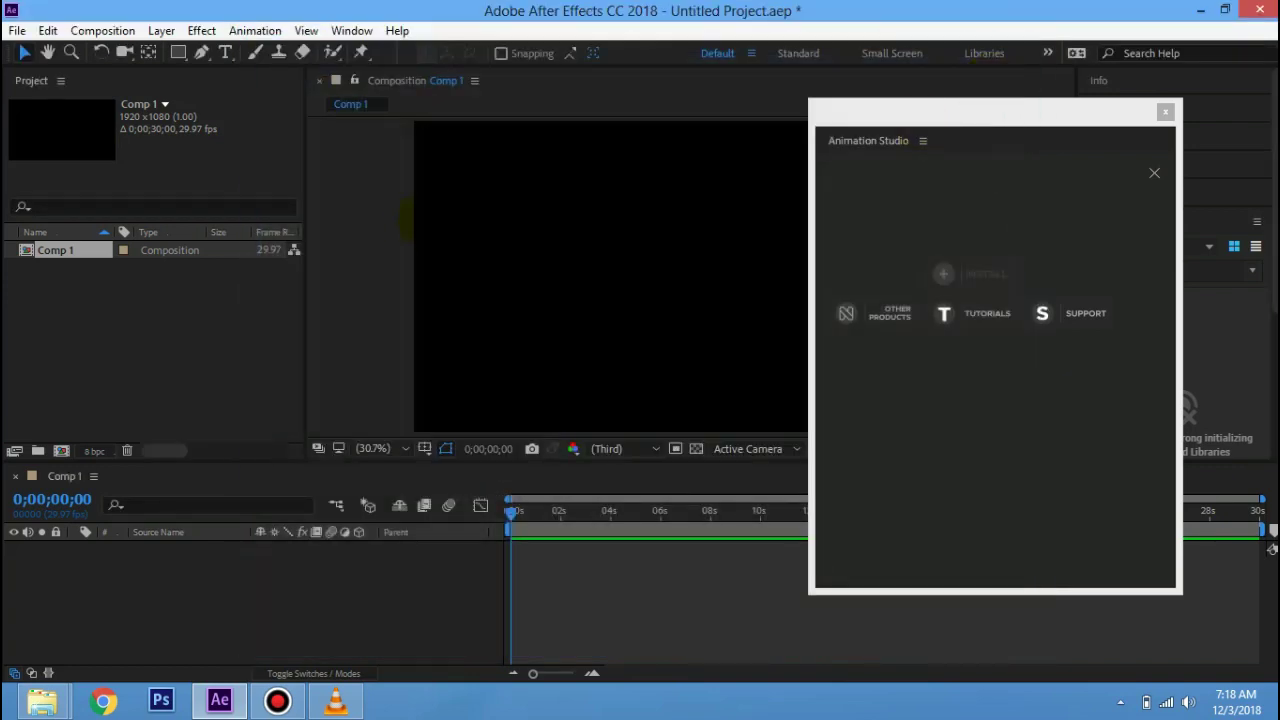
- Install the pack from Documents > ANIMATION STUDIO > Montage Library.panel in Animation Studio
left_click_drag(966, 118, 410, 108)
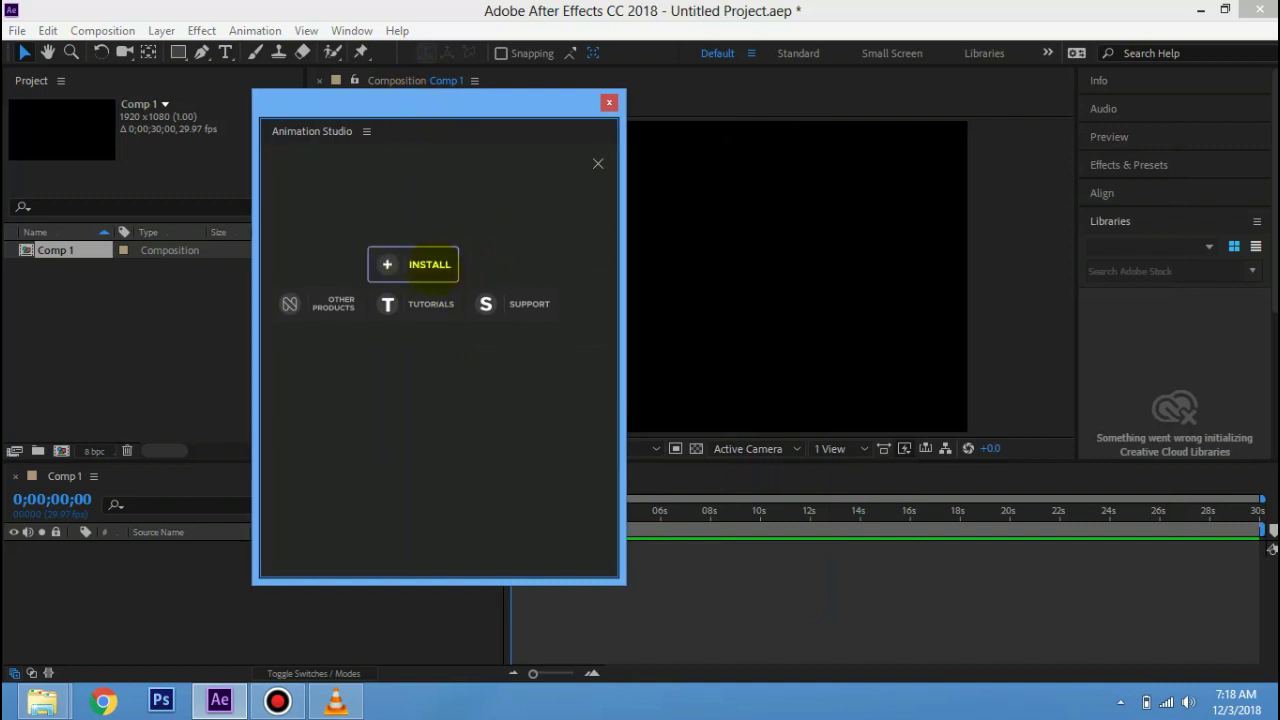
left_click(598, 163)
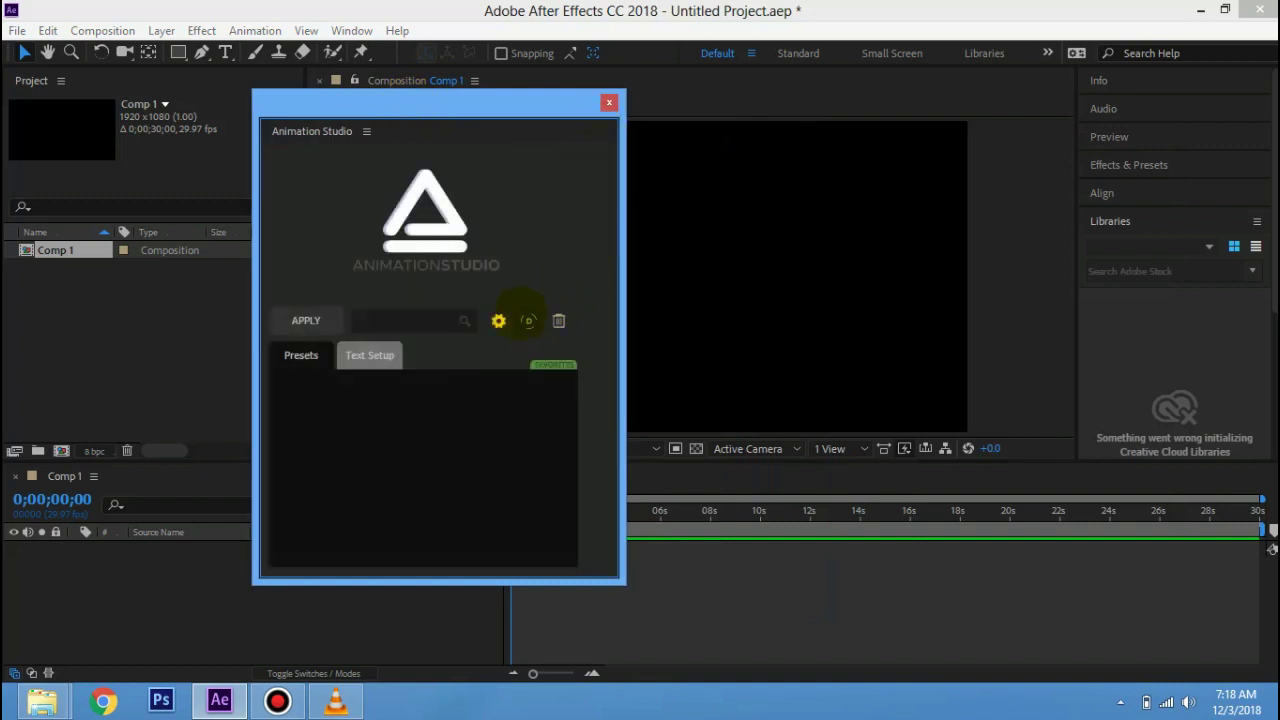
left_click(528, 320)
left_click(424, 265)
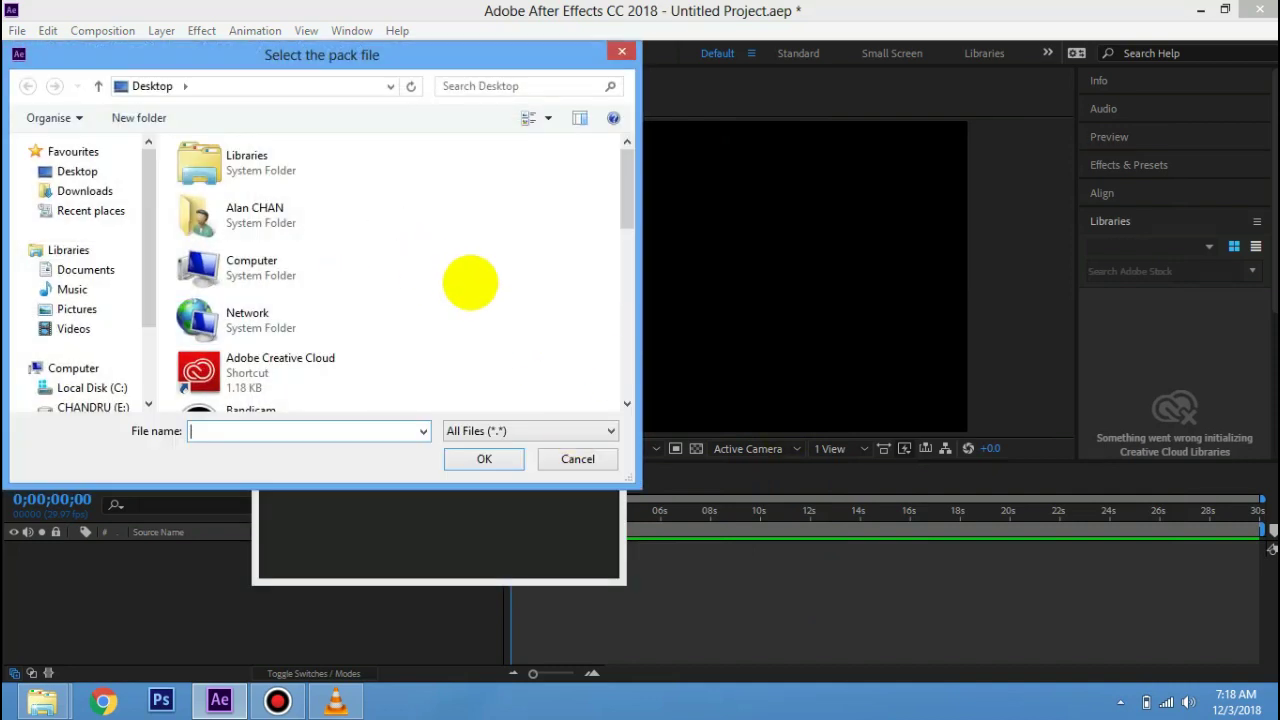
left_click(80, 270)
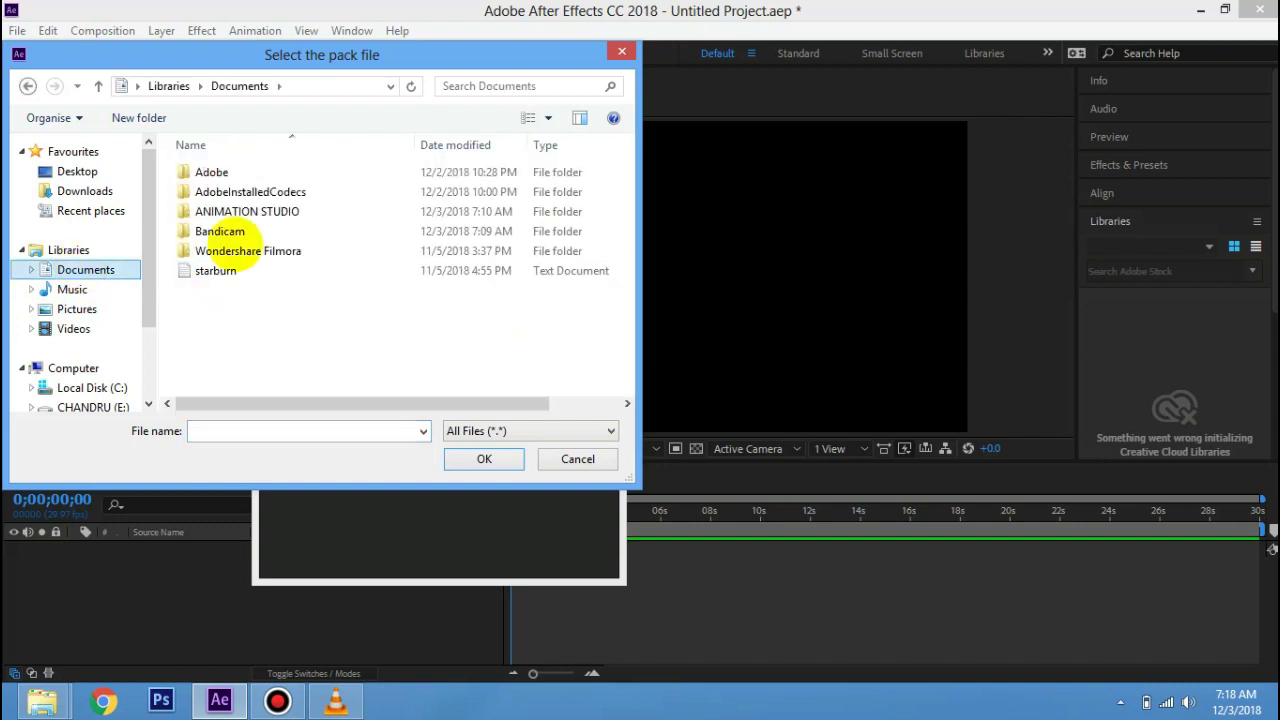
double_click(230, 211)
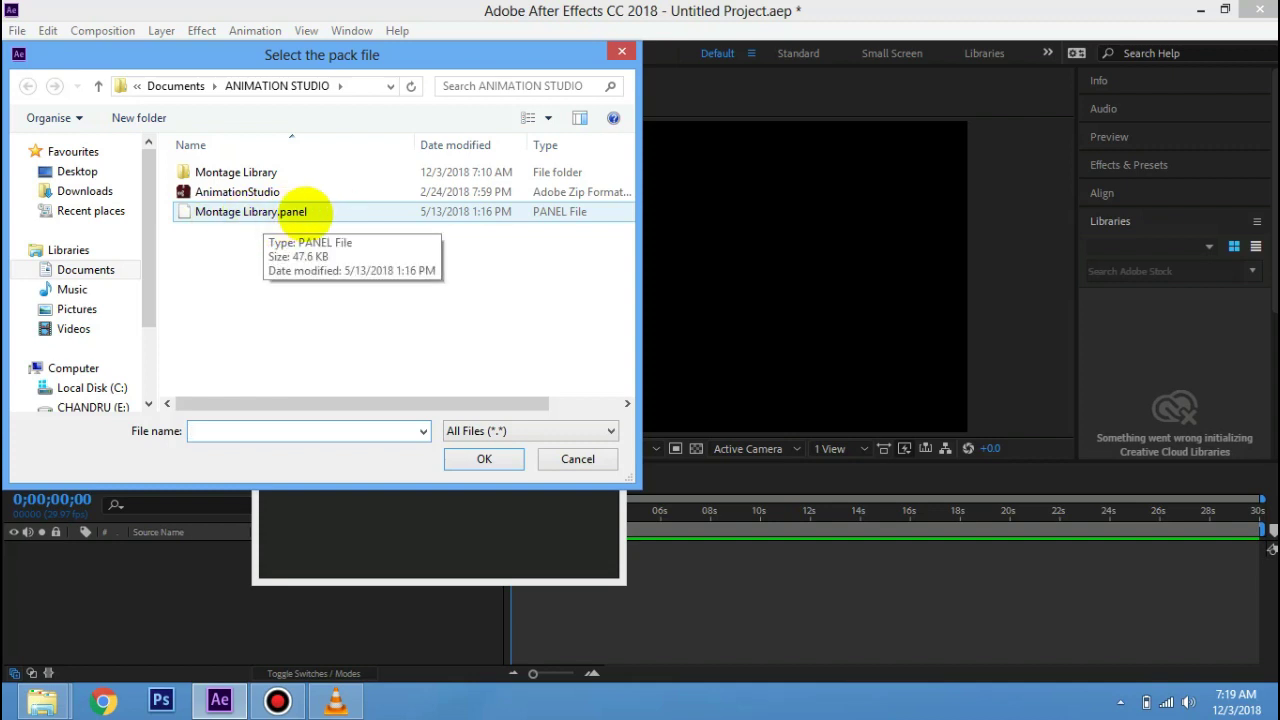
left_click(305, 209)
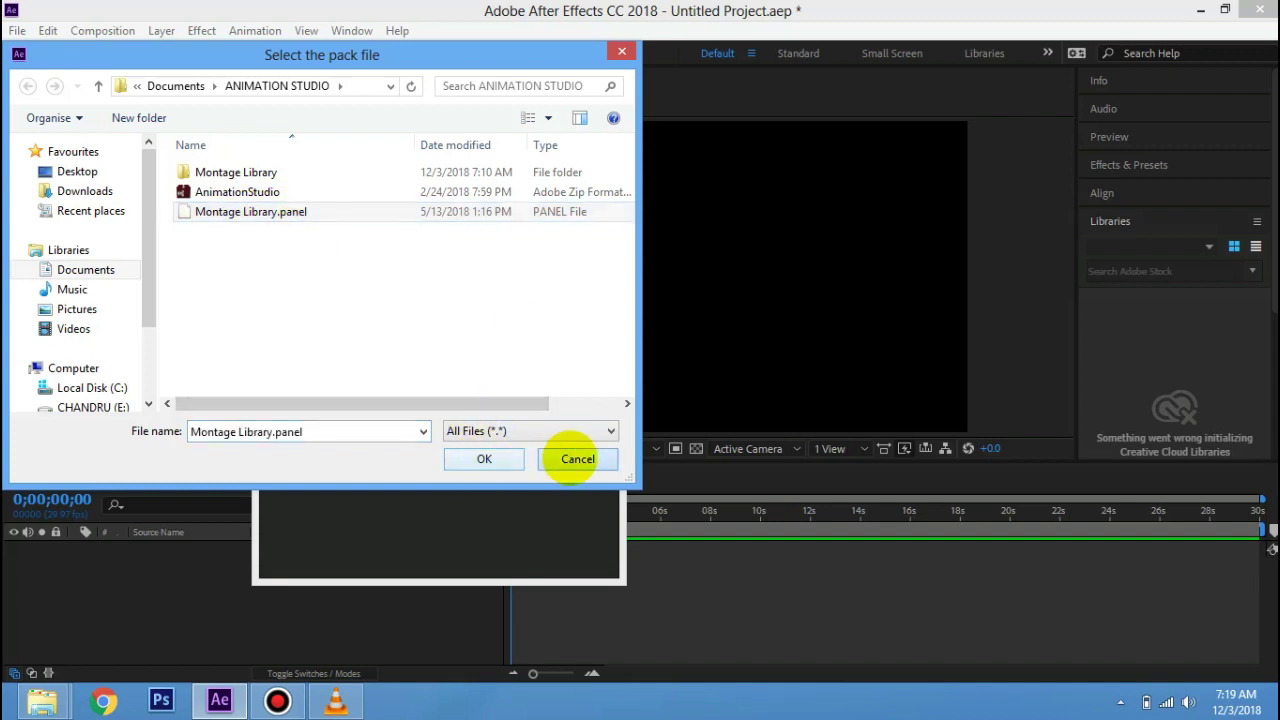
left_click(577, 459)
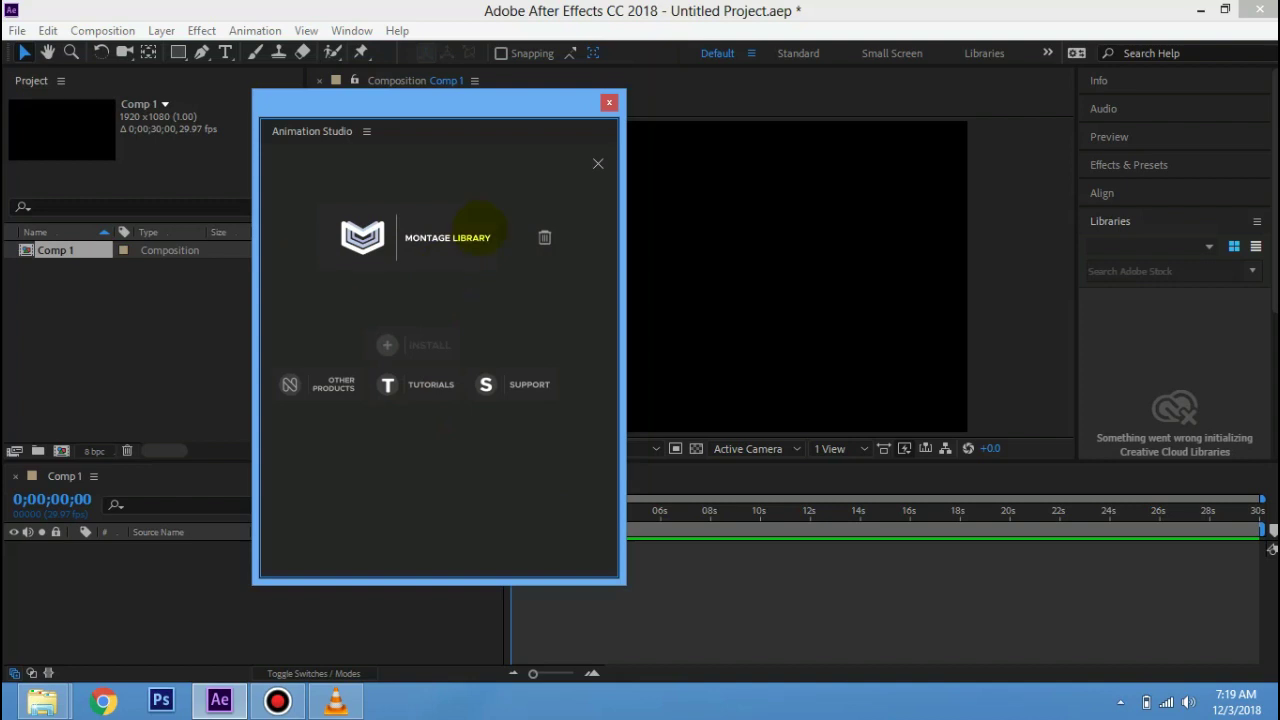
- Enlarge the Animation Studio panel to browse Montage Library presets and preview Bottom Right
left_click(598, 163)
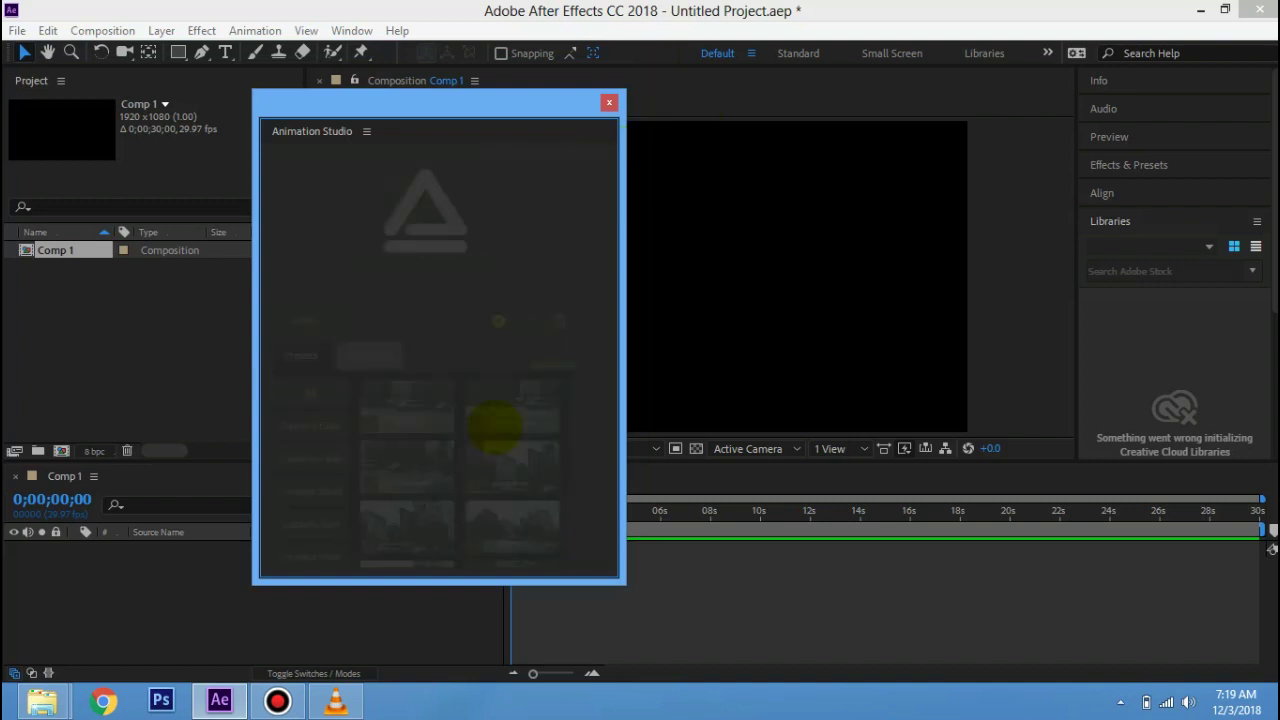
scroll(440, 432, "down", 5)
scroll(440, 432, "up", 3)
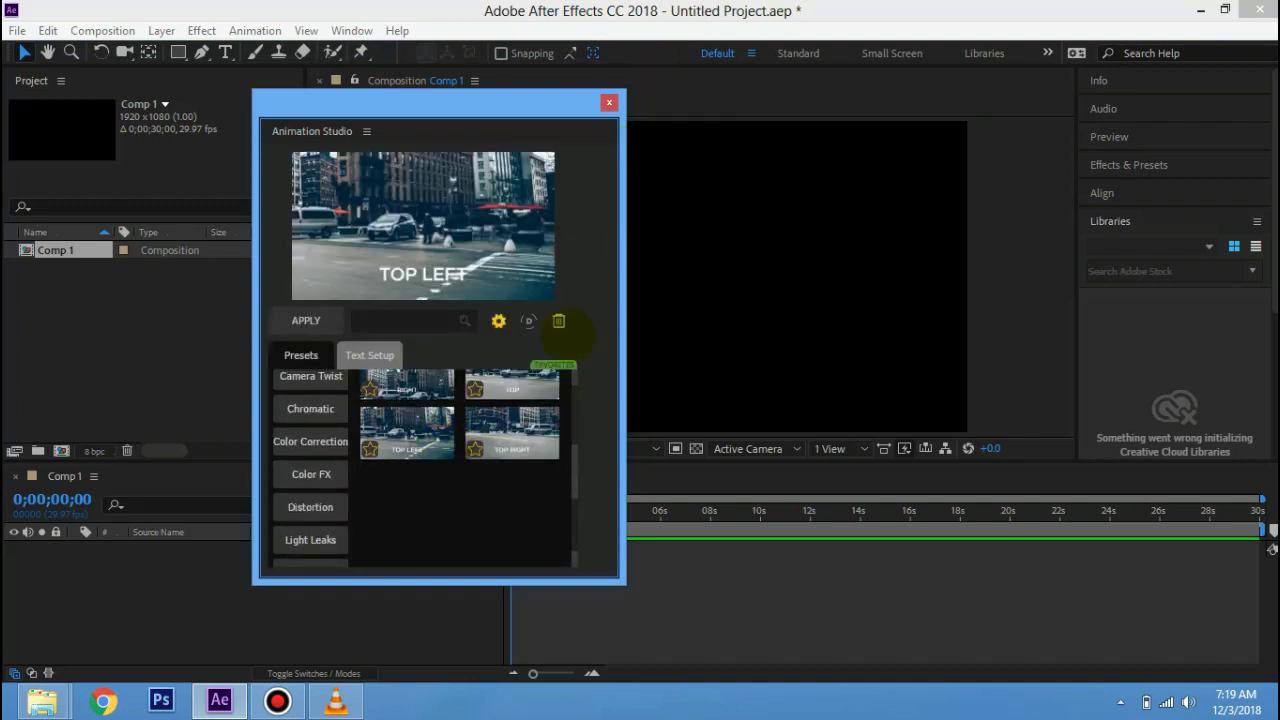
left_click_drag(623, 578, 880, 684)
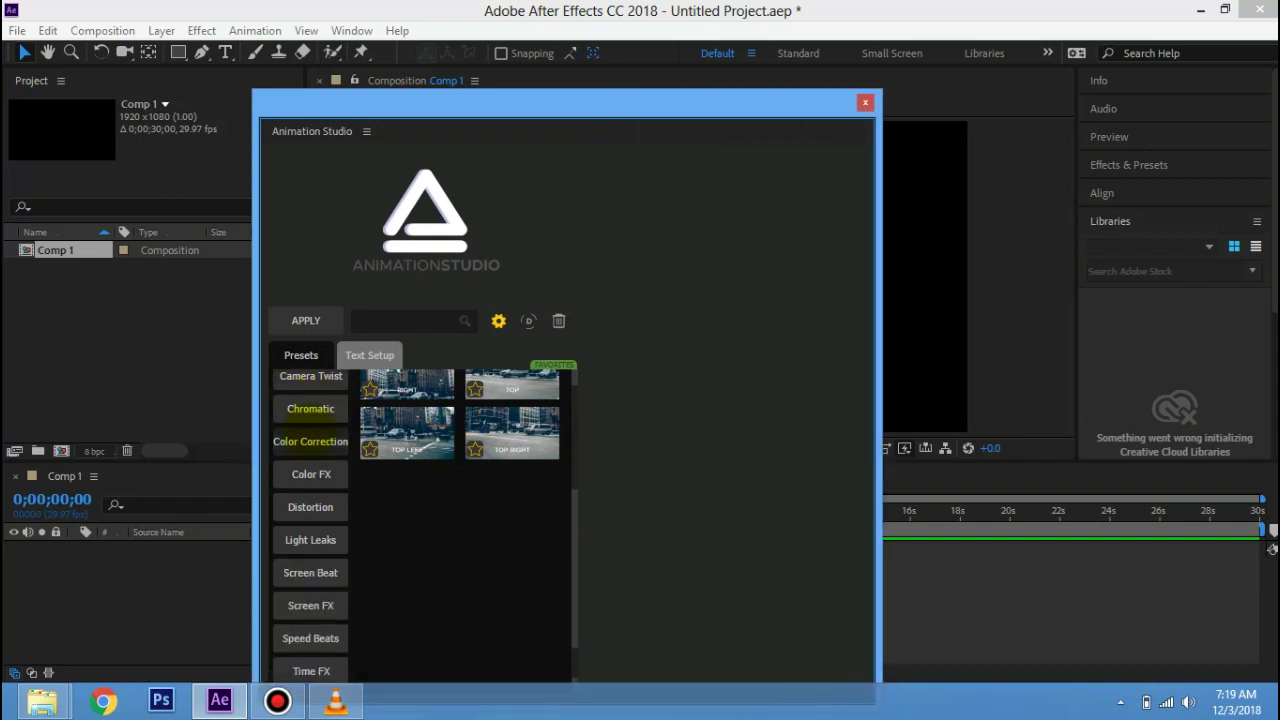
scroll(310, 440, "up", 3)
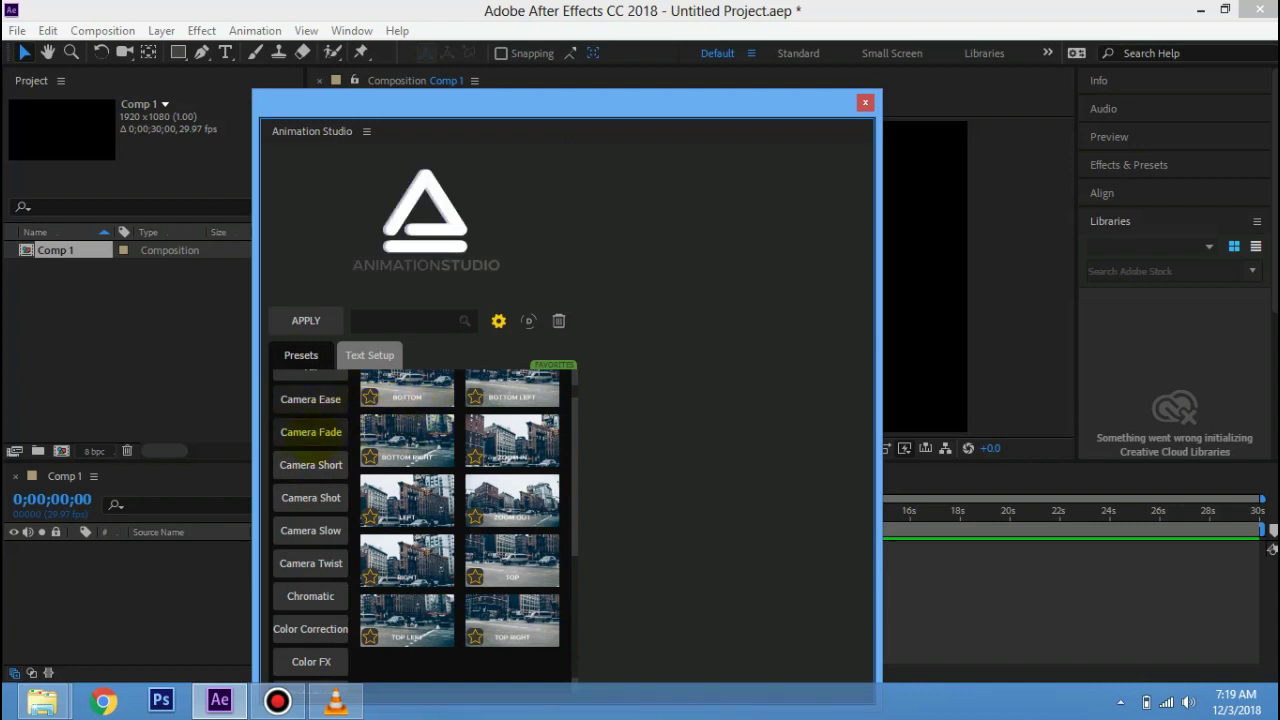
left_click(407, 440)
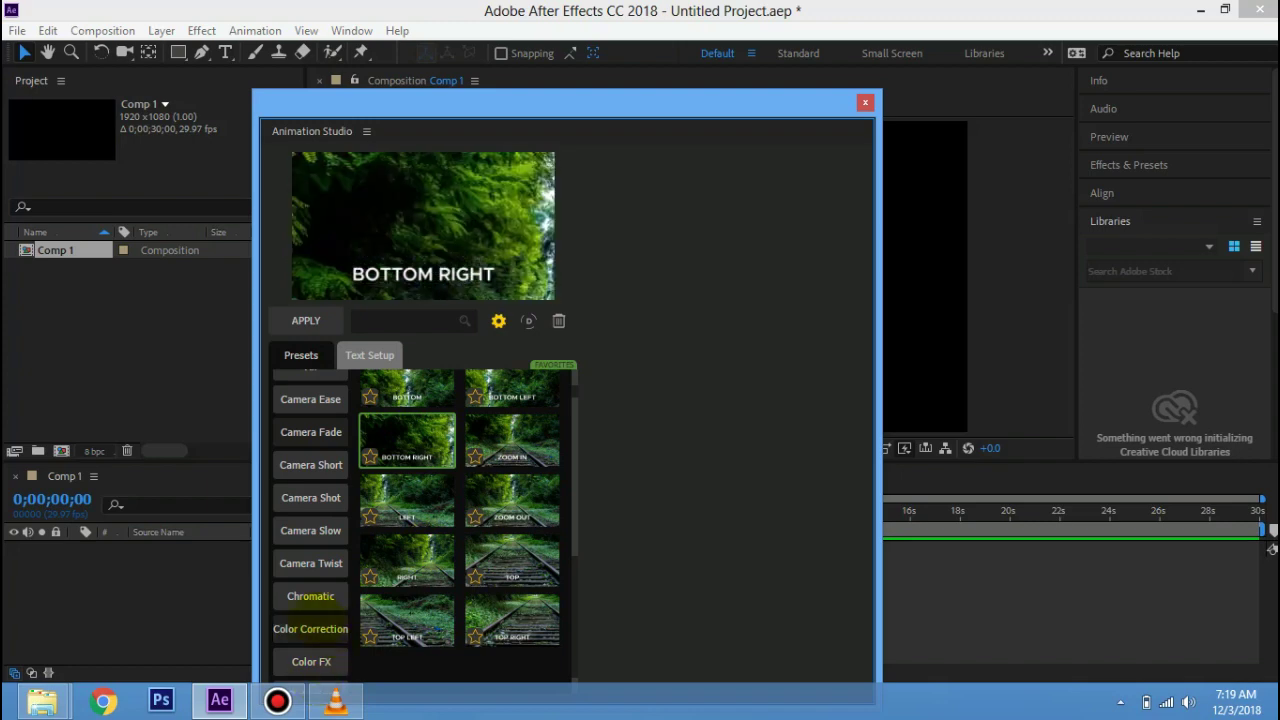
- Browse preset categories, then show Camera Twist and preview IN LEFT - EASE
scroll(310, 600, "down", 2)
scroll(310, 570, "down", 2)
scroll(310, 570, "up", 1)
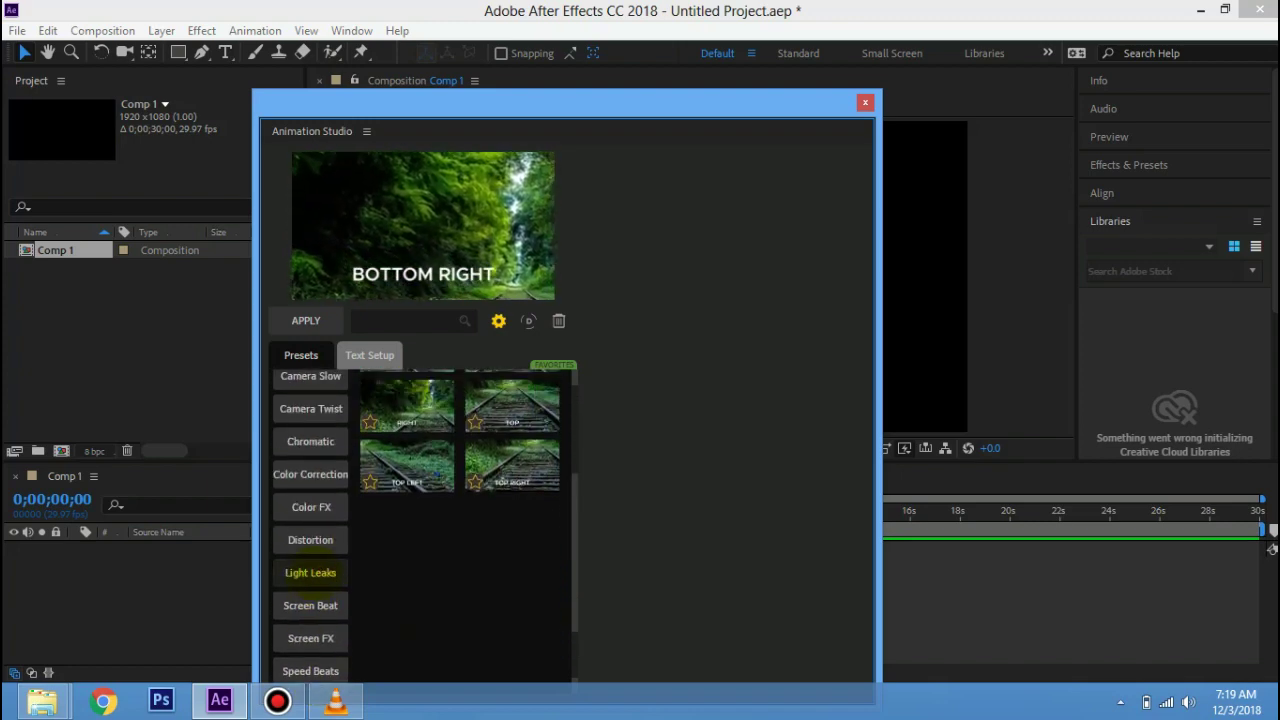
left_click(310, 638)
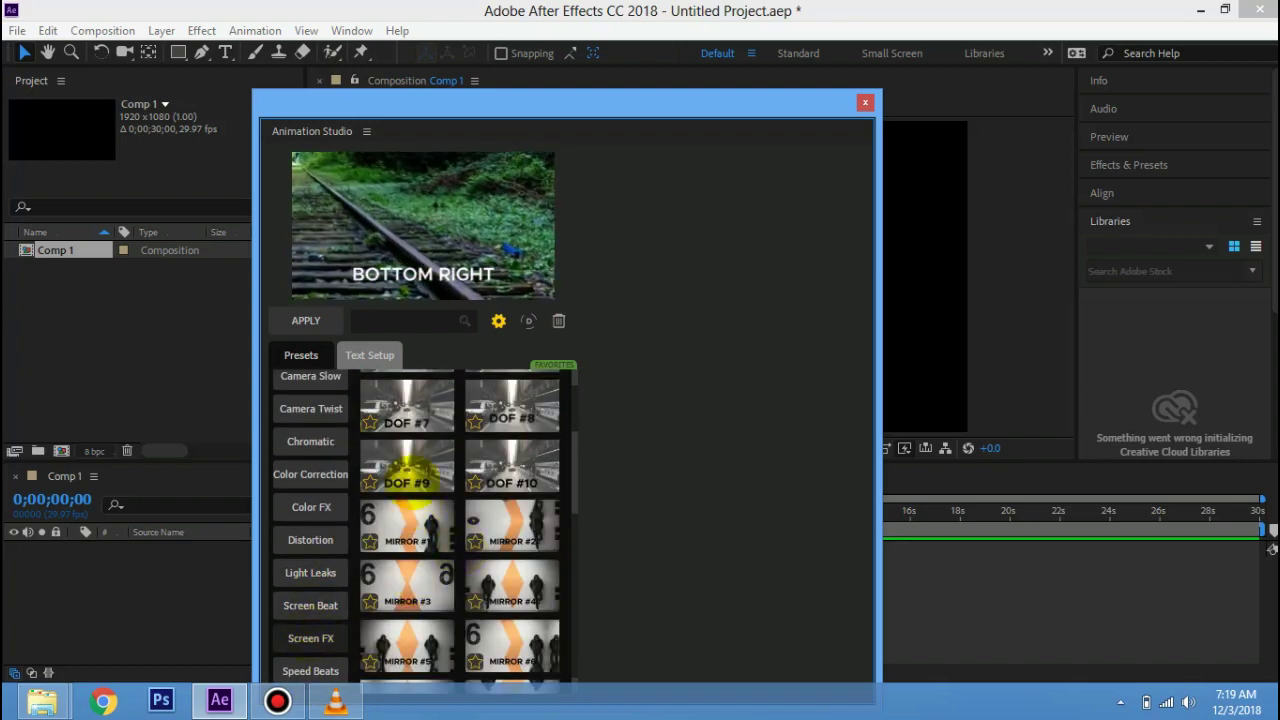
mouse_move(406, 465)
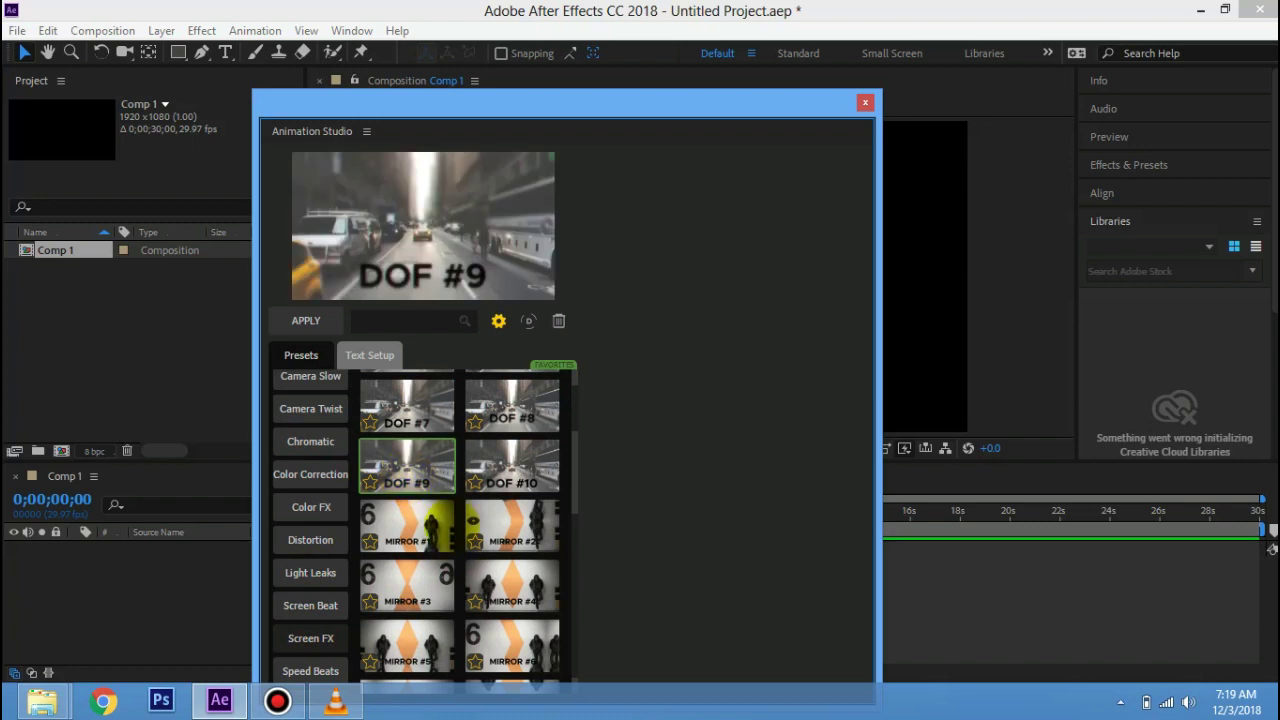
mouse_move(410, 525)
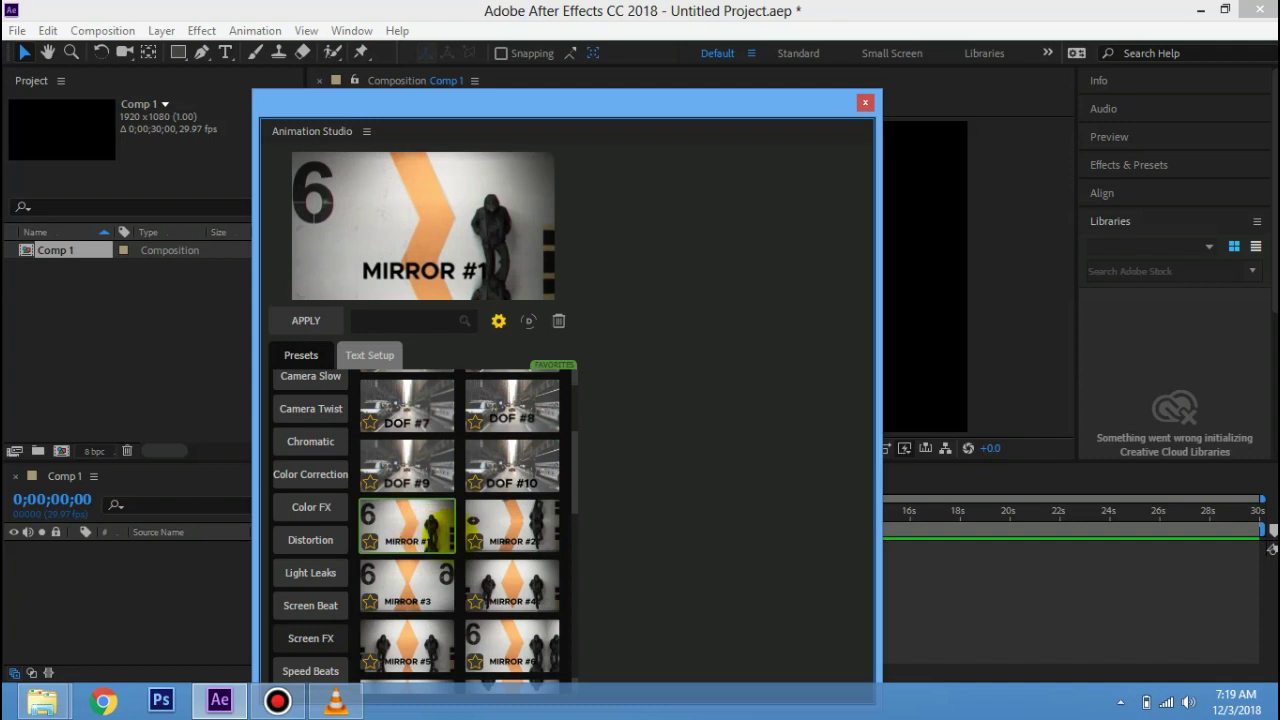
scroll(410, 525, "down", 4)
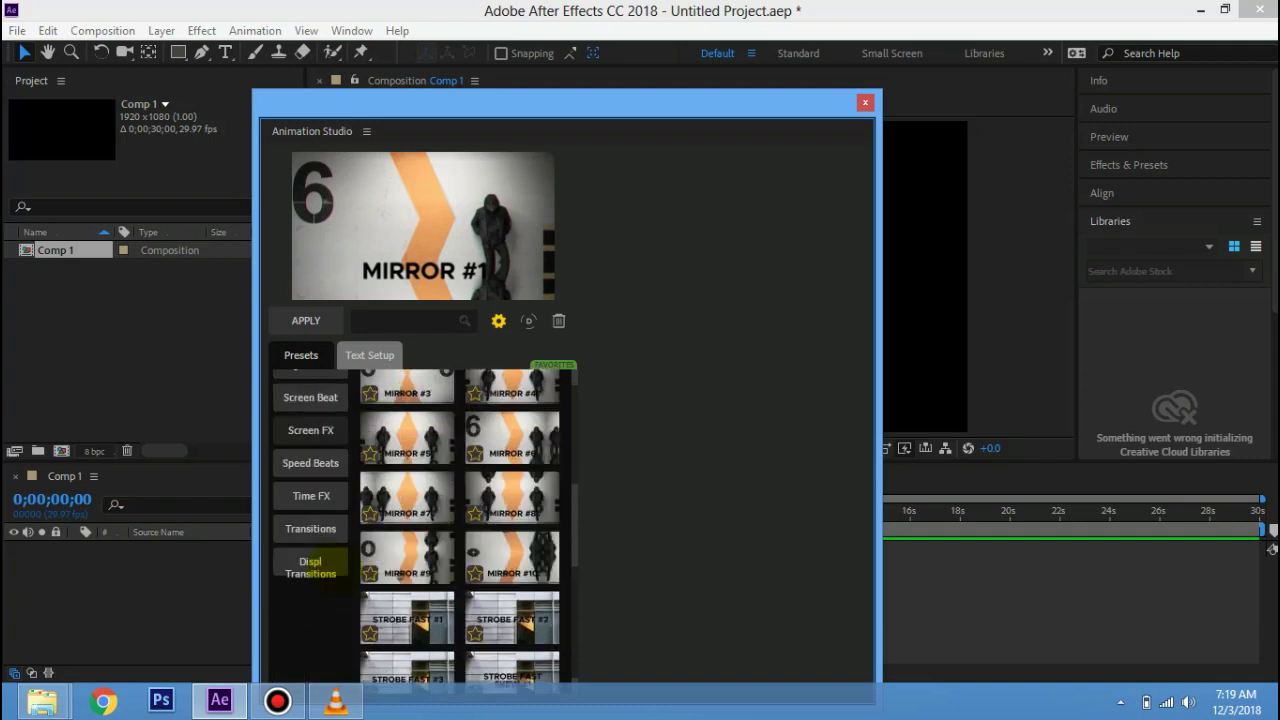
scroll(310, 550, "up", 4)
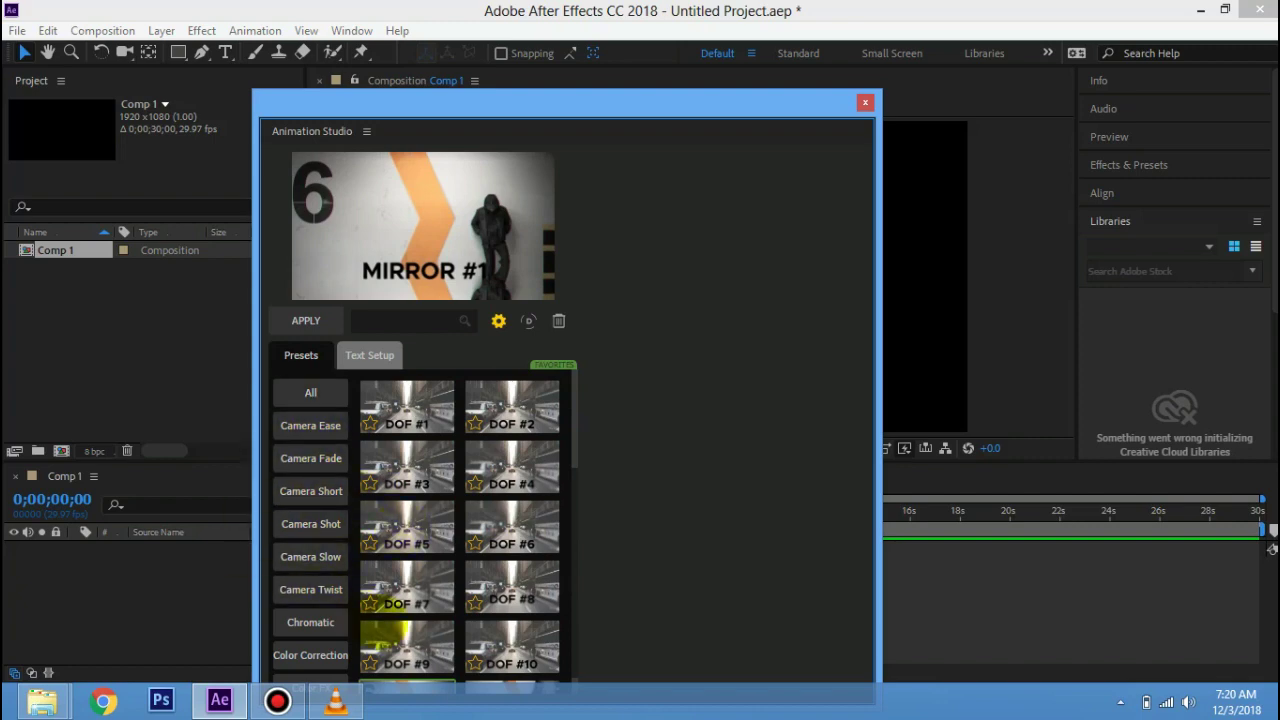
left_click(310, 589)
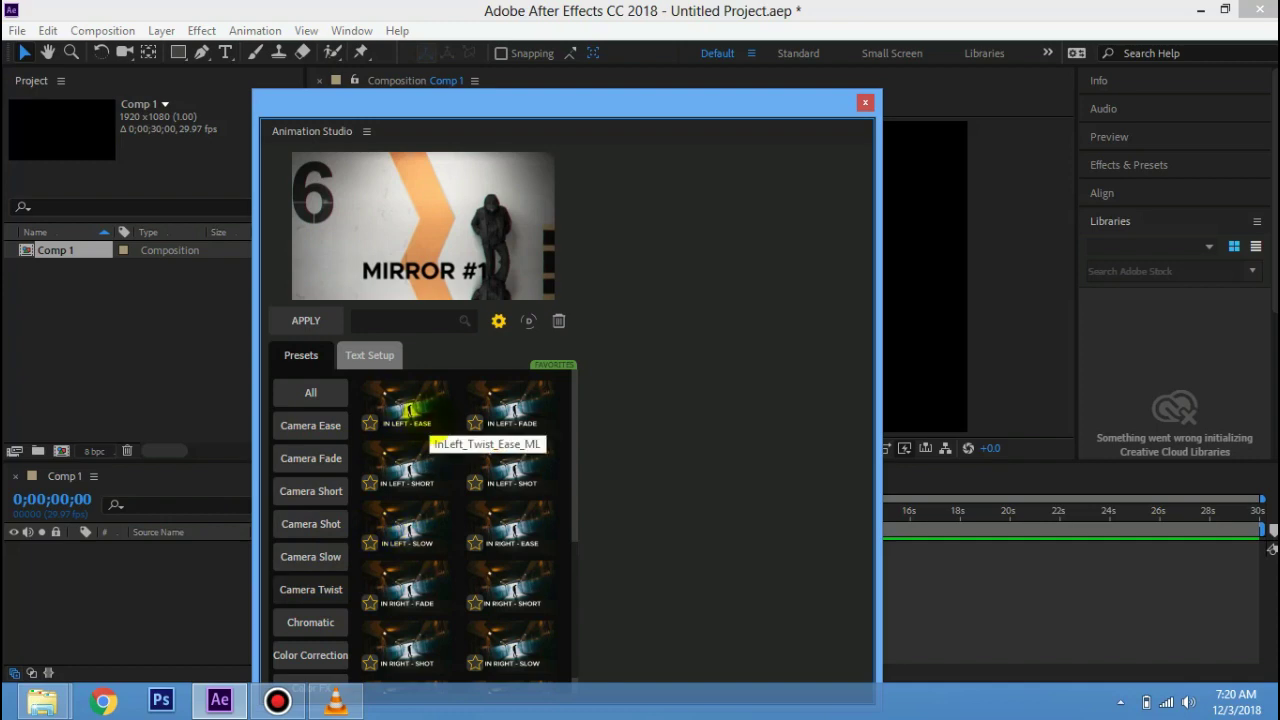
left_click(410, 410)
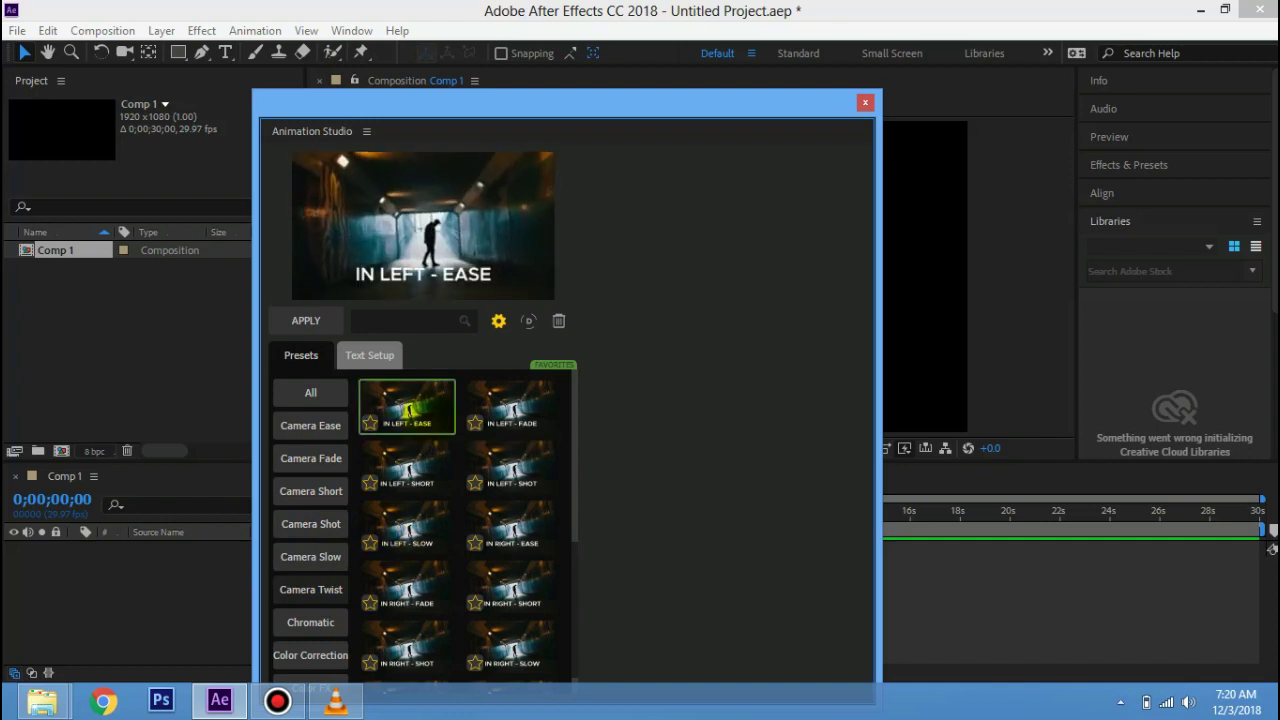